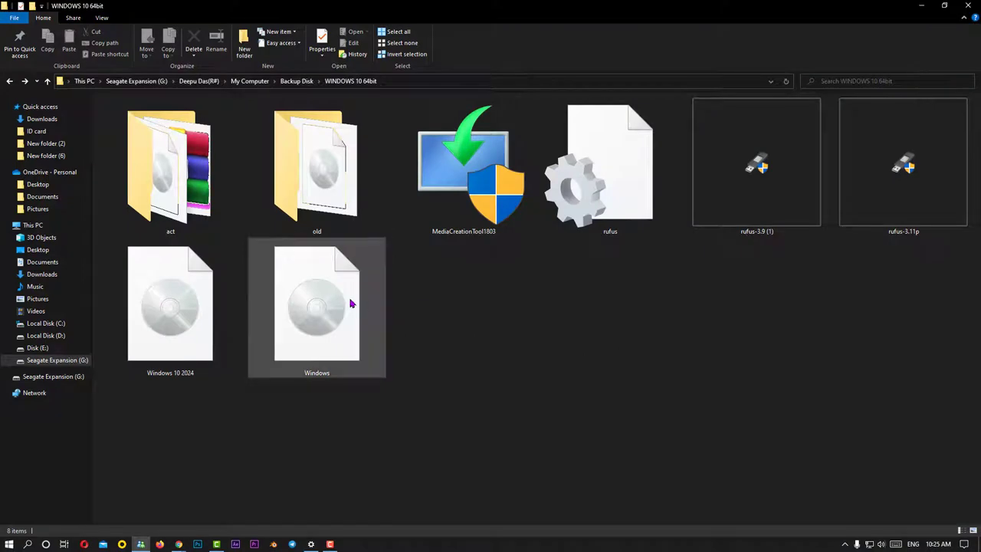
Open the properties of the Windows disc image file and check which program it opens with
right_click(290, 259)
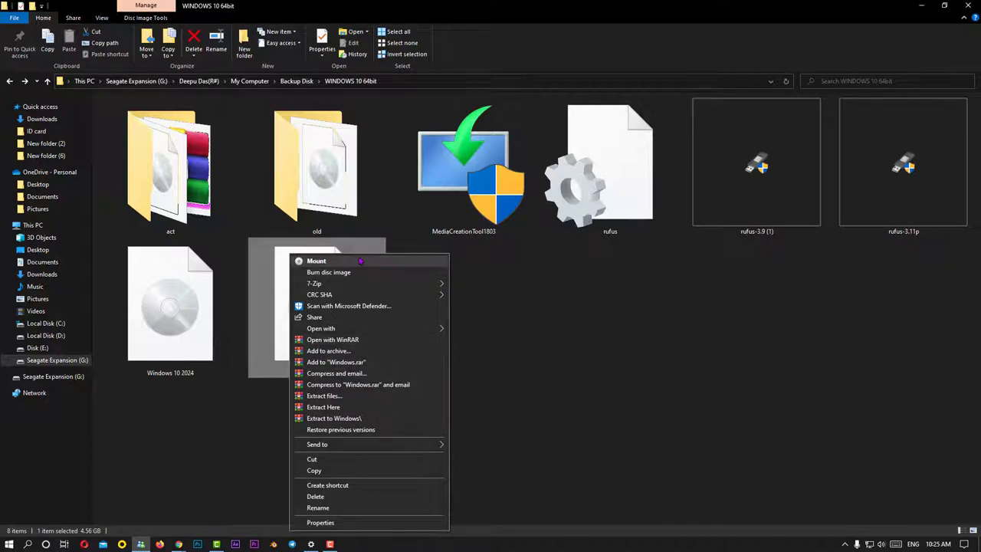
left_click(568, 298)
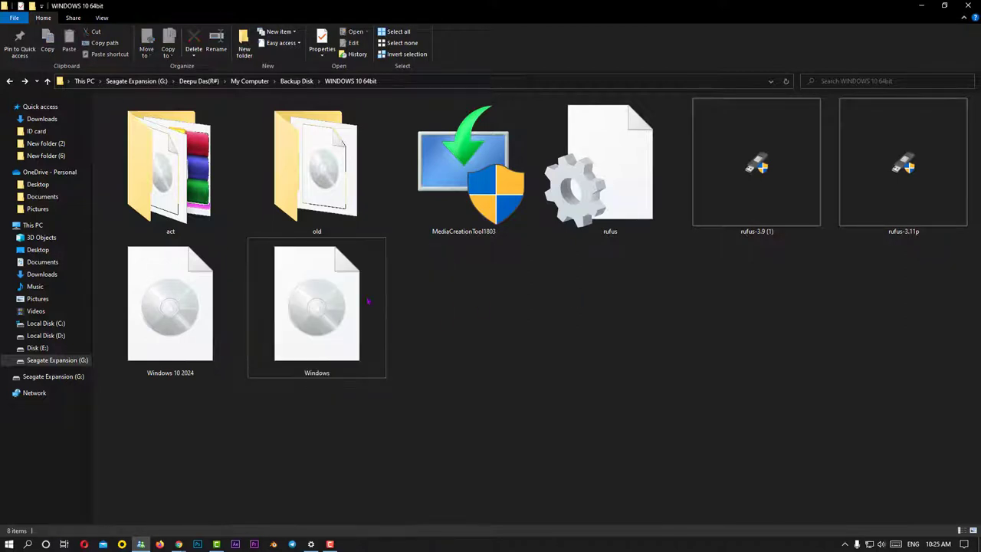
right_click(340, 293)
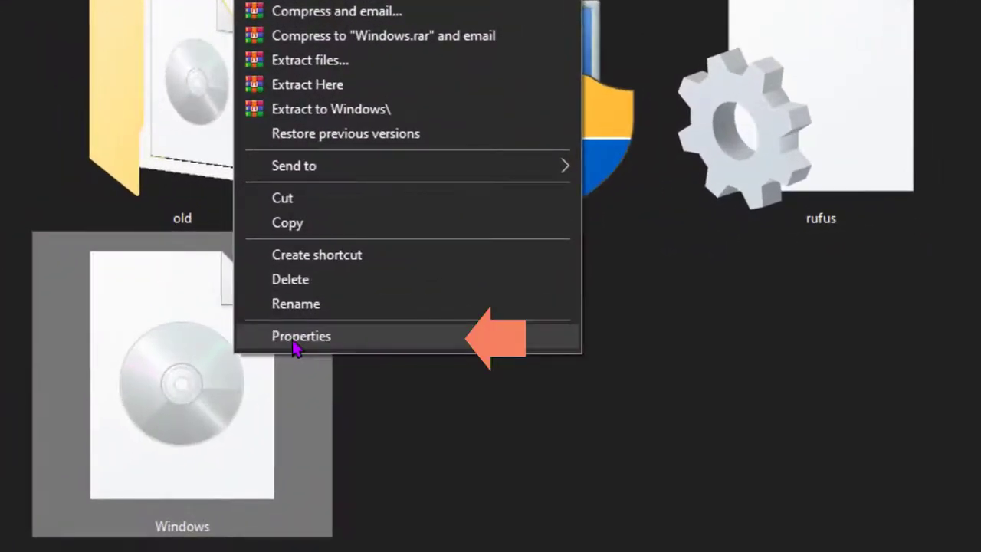
left_click(295, 337)
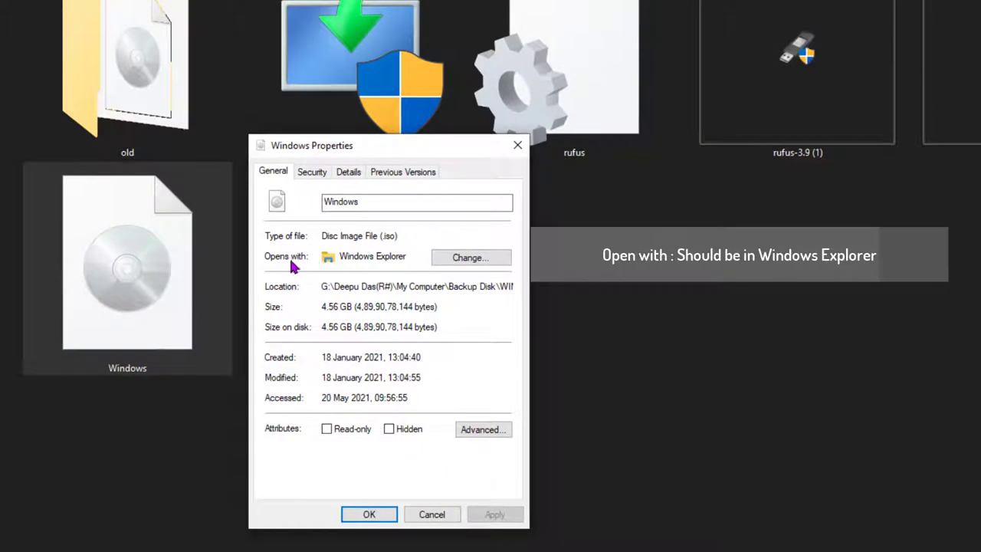
left_click_drag(340, 256, 413, 254)
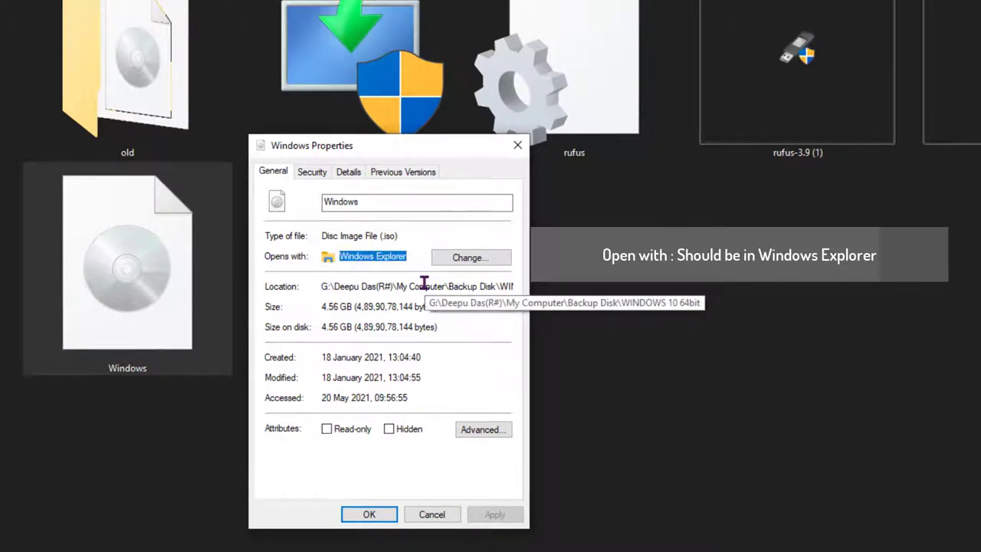
left_click(429, 258)
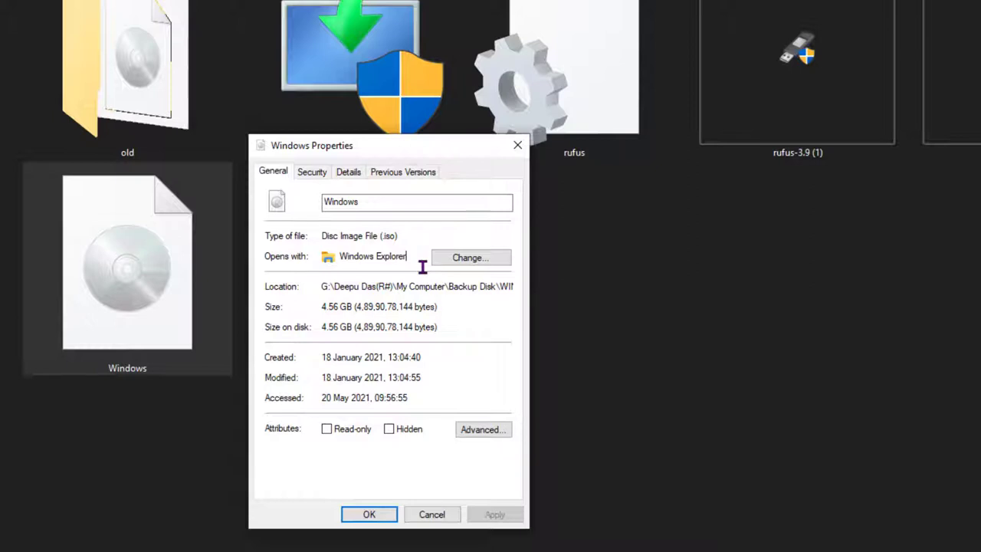
Start changing the program that opens .iso files and choose to look for another app on this PC
left_click(465, 259)
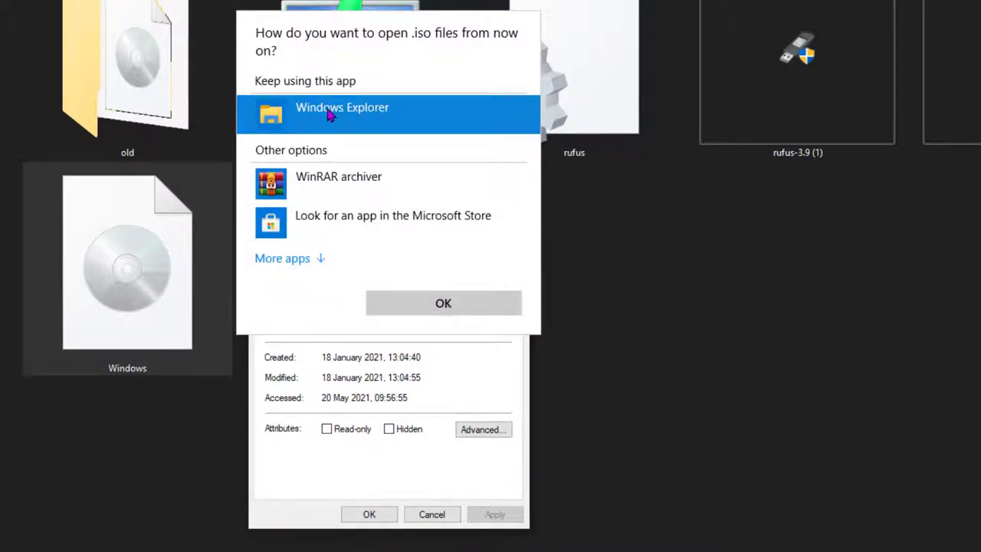
left_click(310, 258)
scroll(412, 283, "down", 10)
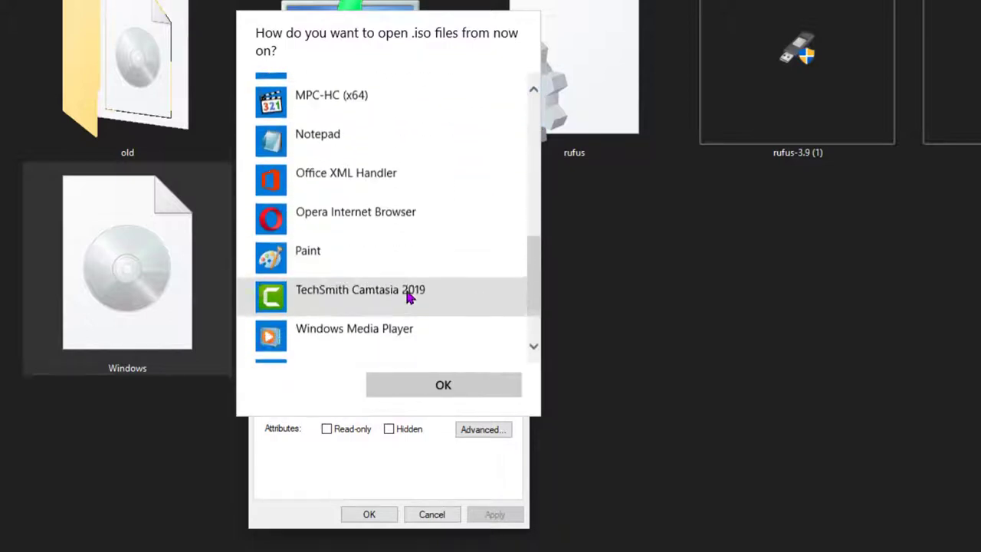
left_click(304, 340)
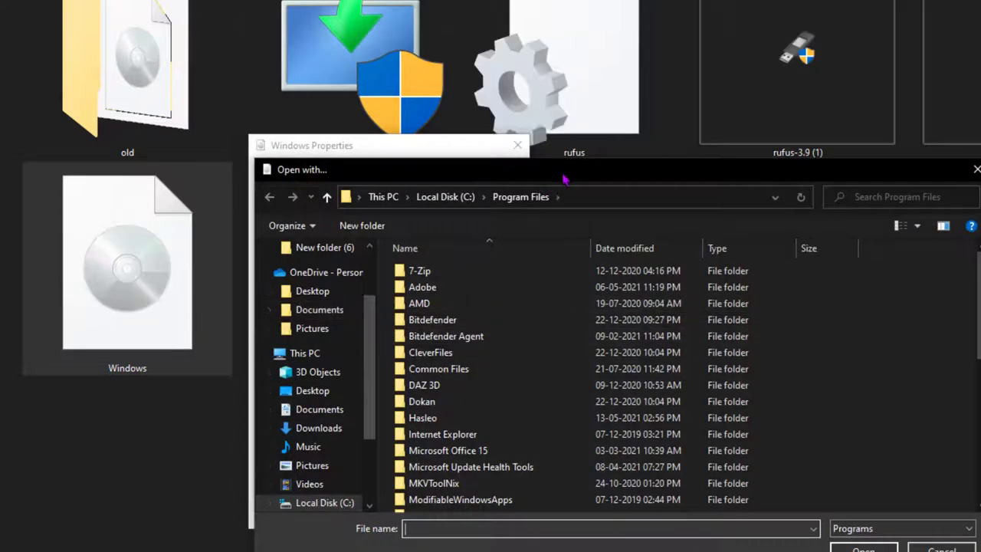
Browse to the Windows folder on Local Disk (C:) and select the explorer application
left_click_drag(573, 175, 562, 96)
left_click(455, 118)
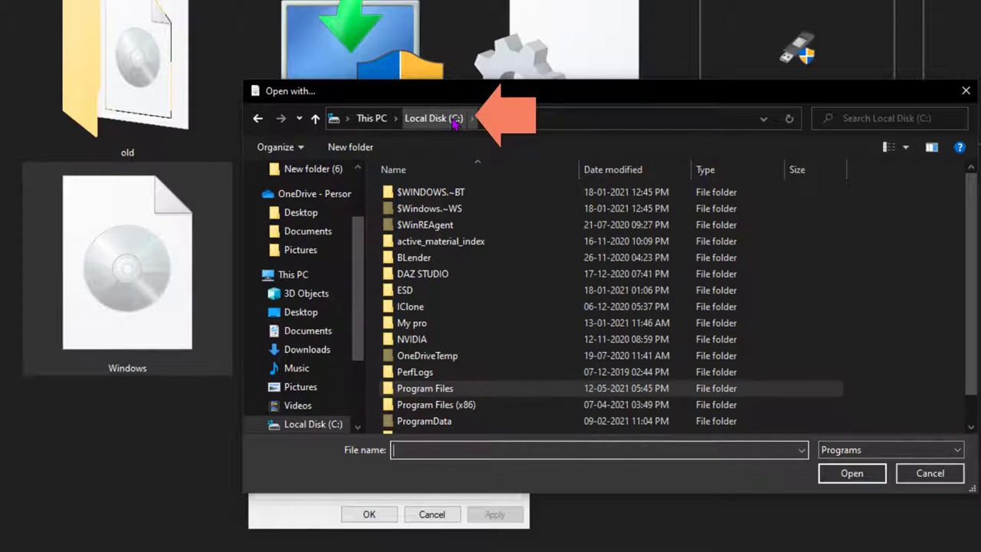
scroll(494, 310, "down", 1)
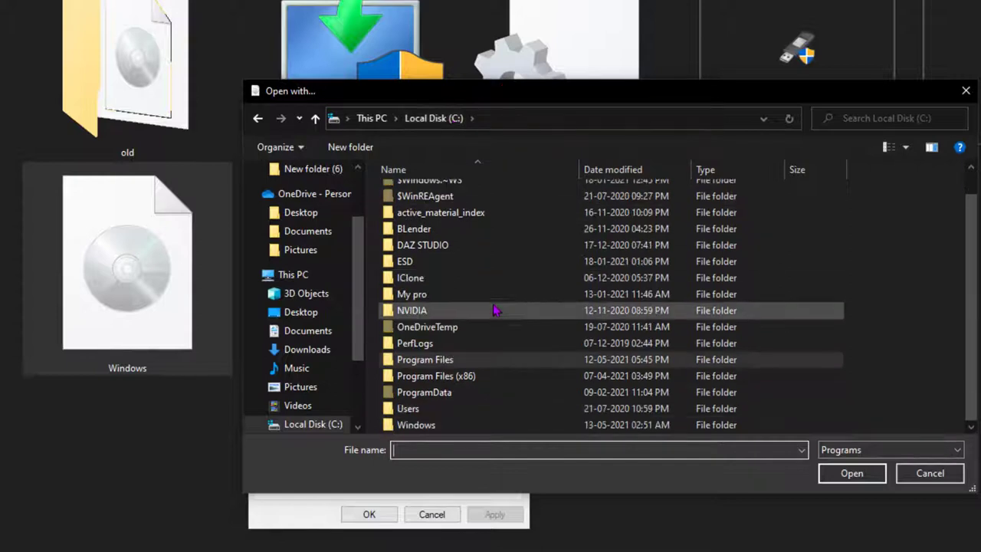
left_click(414, 426)
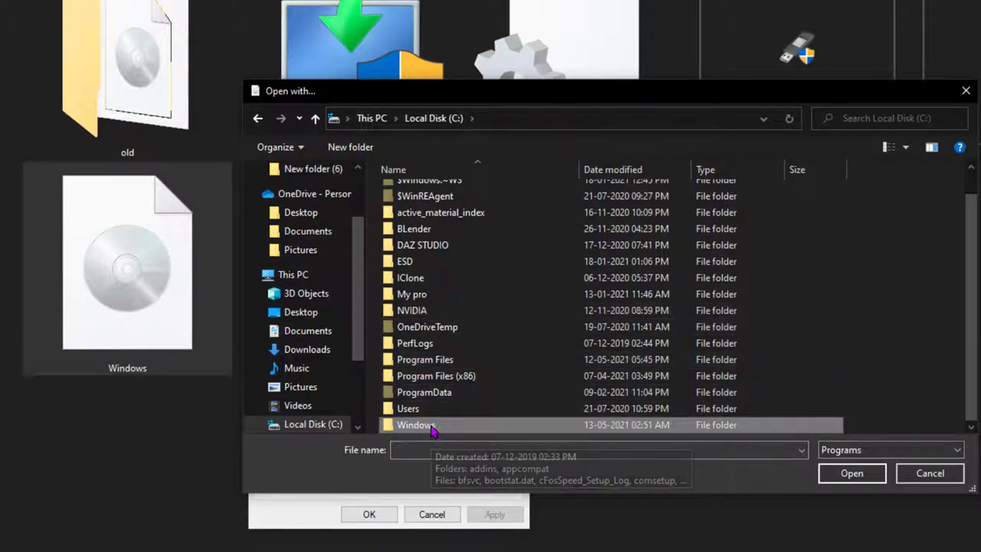
double_click(428, 432)
scroll(499, 393, "down", 6)
scroll(498, 395, "down", 15)
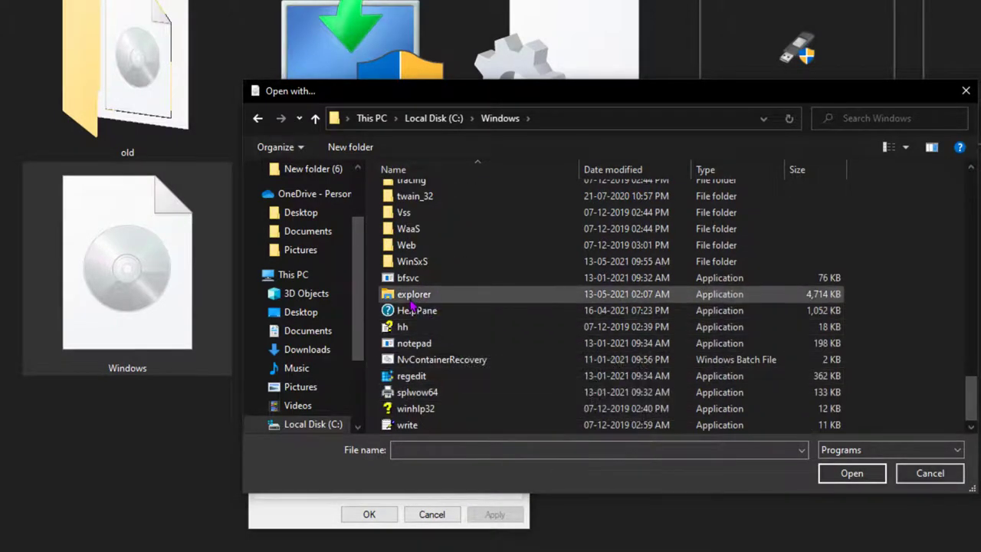
left_click(396, 296)
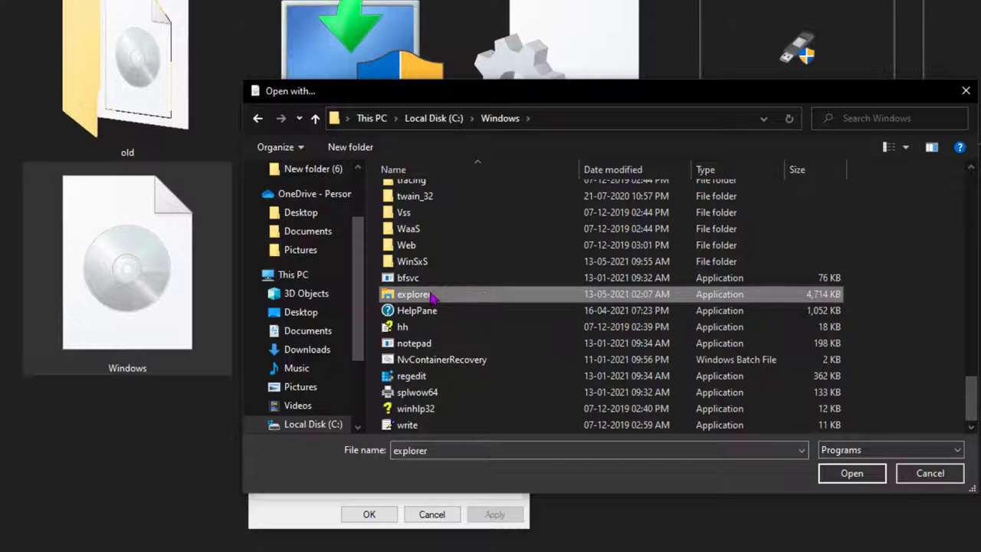
Check the properties of explorer, confirm it as the program for .iso files and close the disc image's properties
right_click(430, 294)
left_click(476, 281)
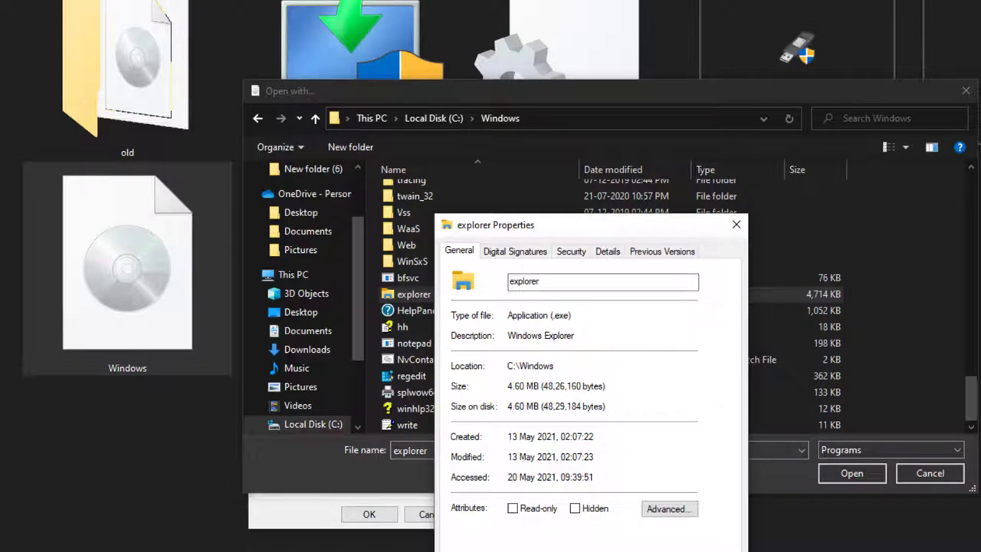
key("Escape")
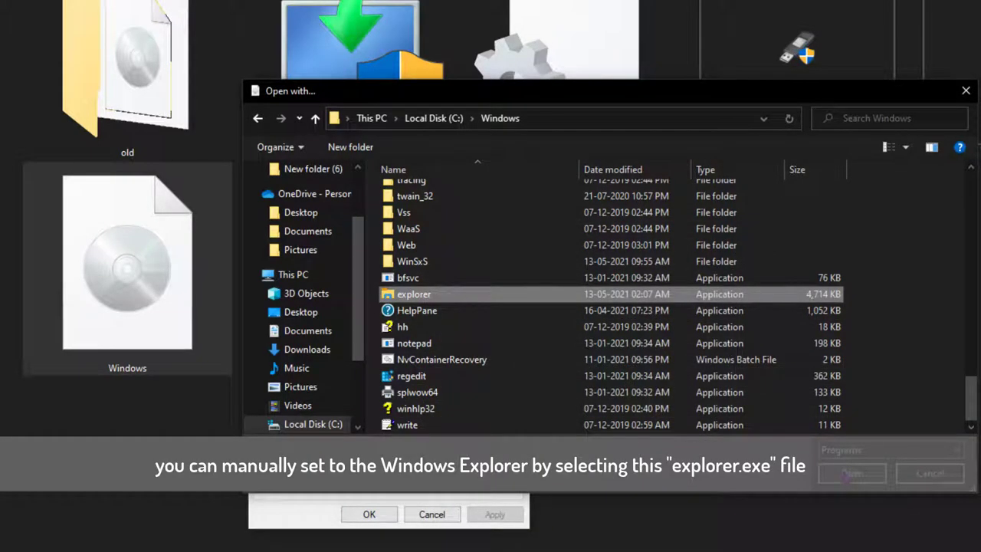
key("Return")
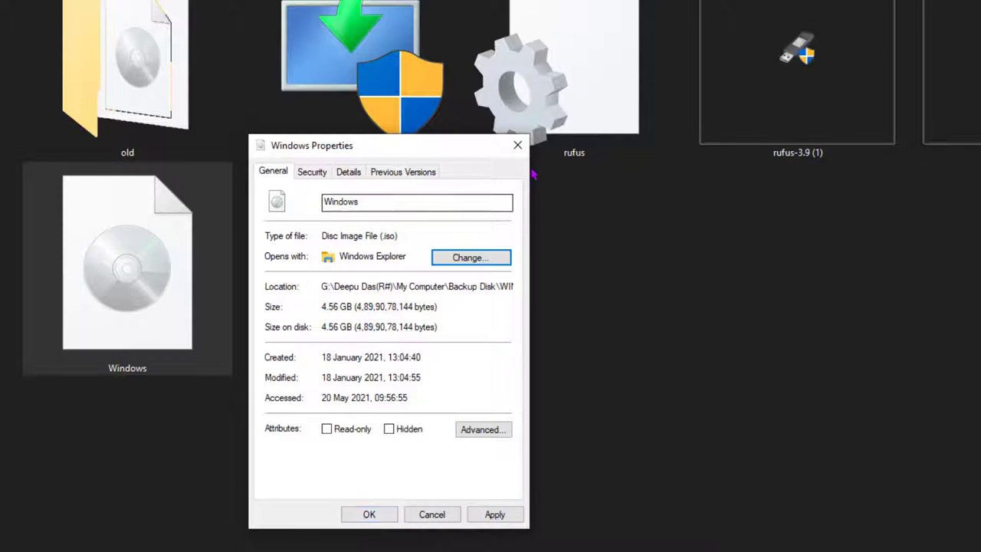
left_click(517, 145)
Switch to Windows Settings and open the option to set defaults by app within the Default apps settings
mouse_move(150, 287)
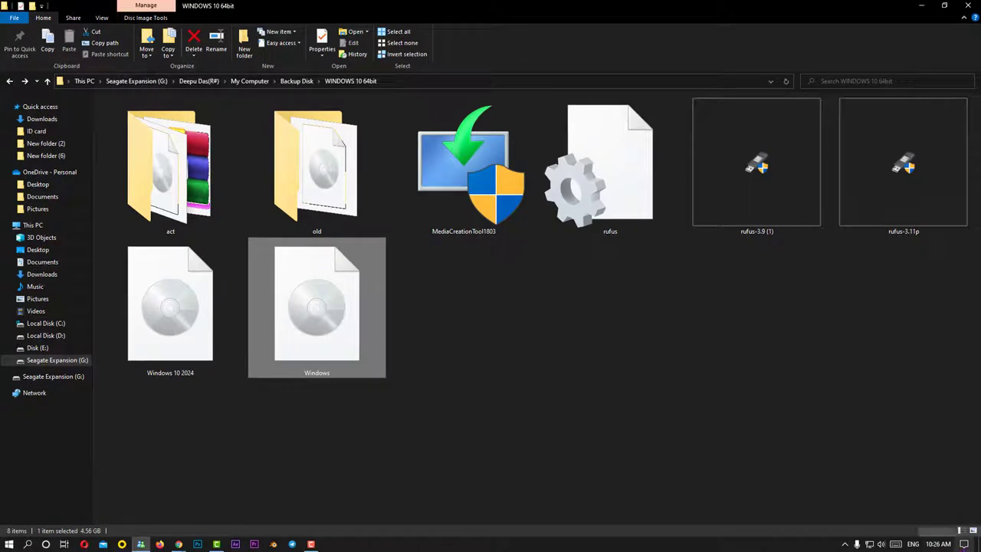
left_click(964, 544)
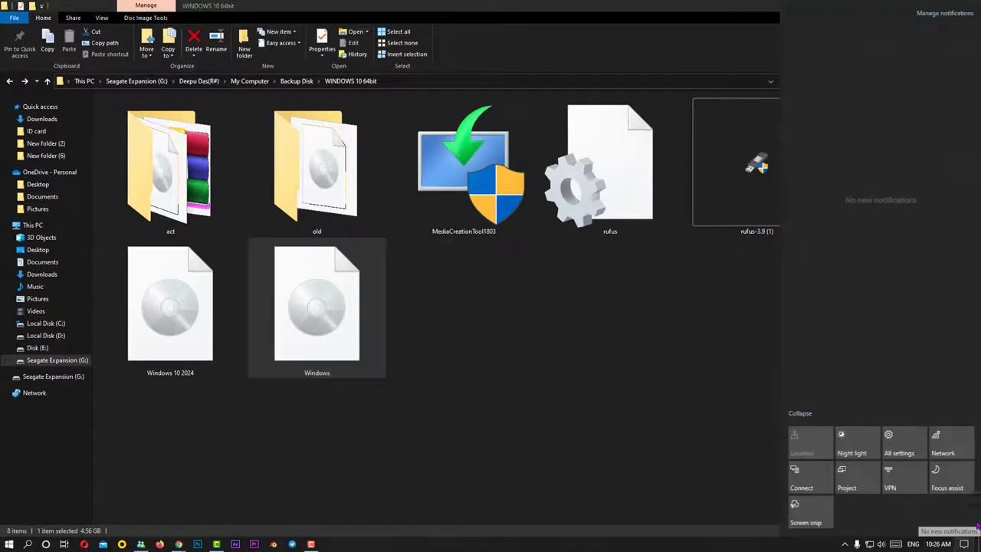
left_click(905, 446)
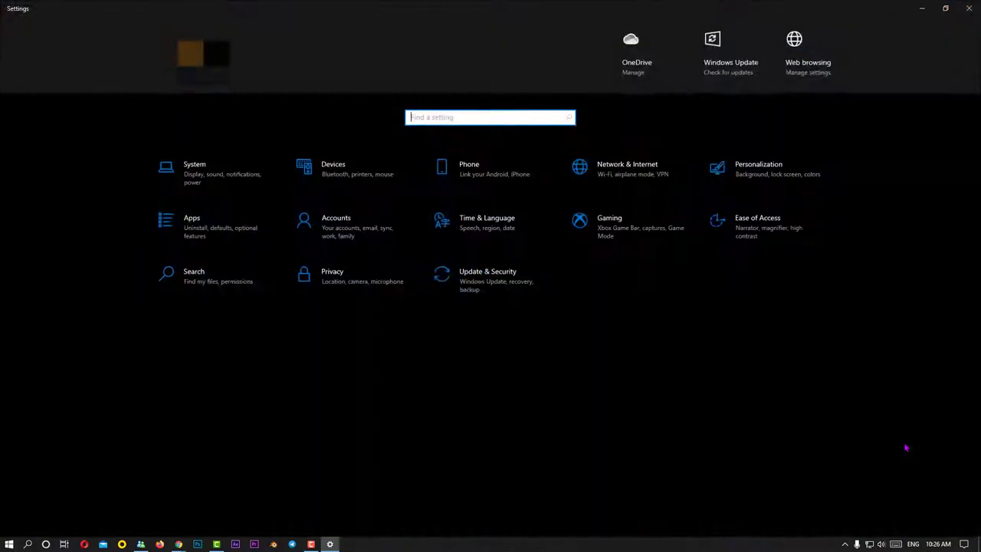
left_click(357, 355)
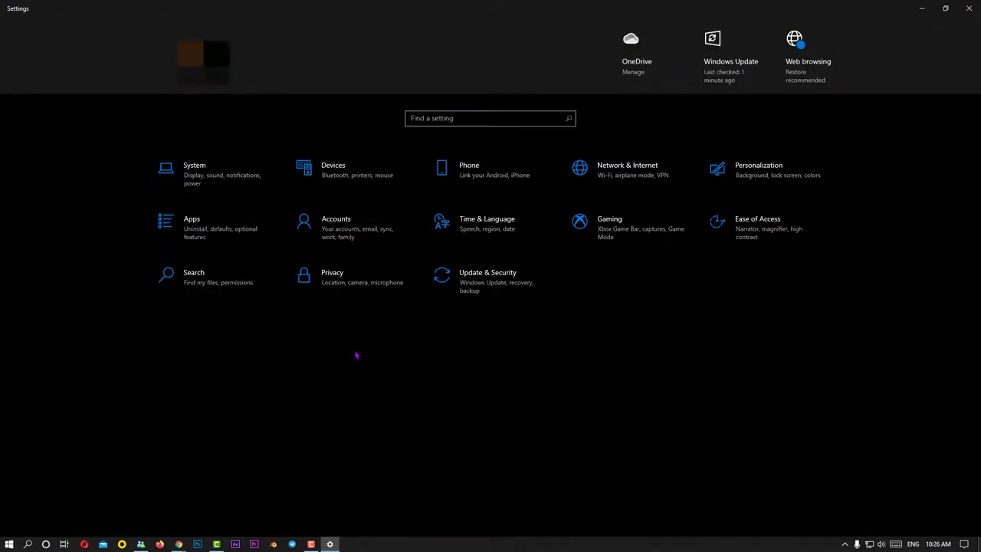
left_click(182, 230)
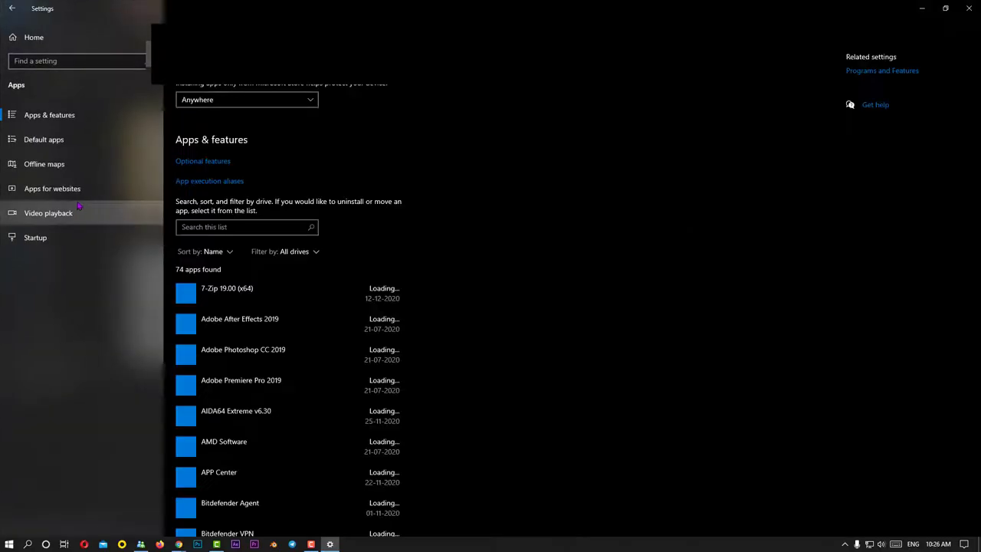
left_click(55, 141)
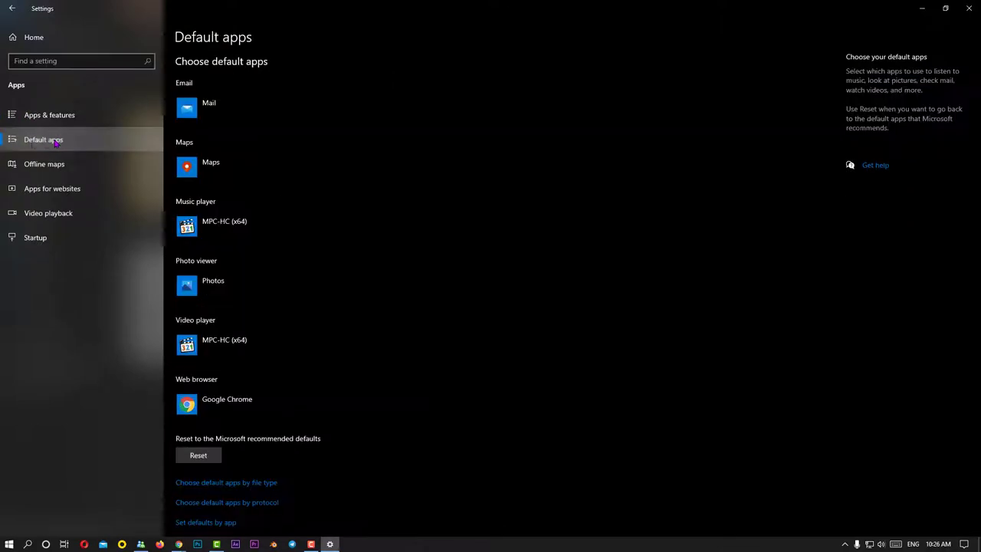
scroll(293, 245, "down", 2)
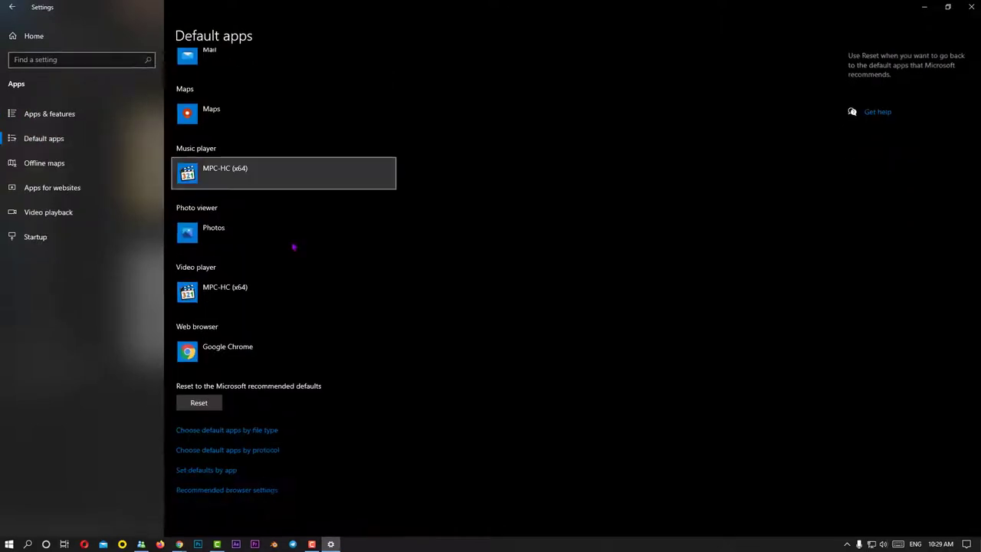
left_click(204, 473)
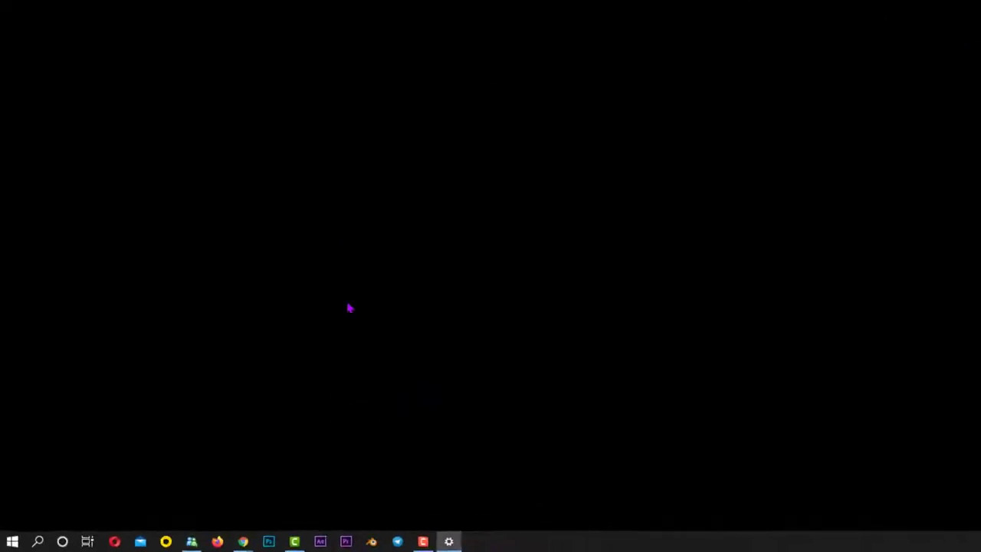
Open the file associations of Windows Disc Image Burner and check the app choices for .iso files
scroll(243, 304, "down", 15)
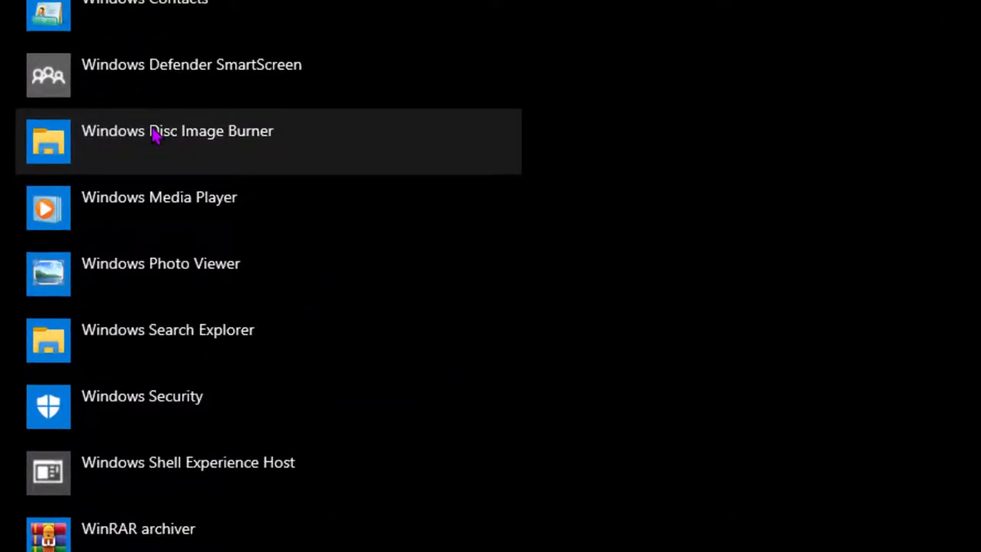
left_click(184, 134)
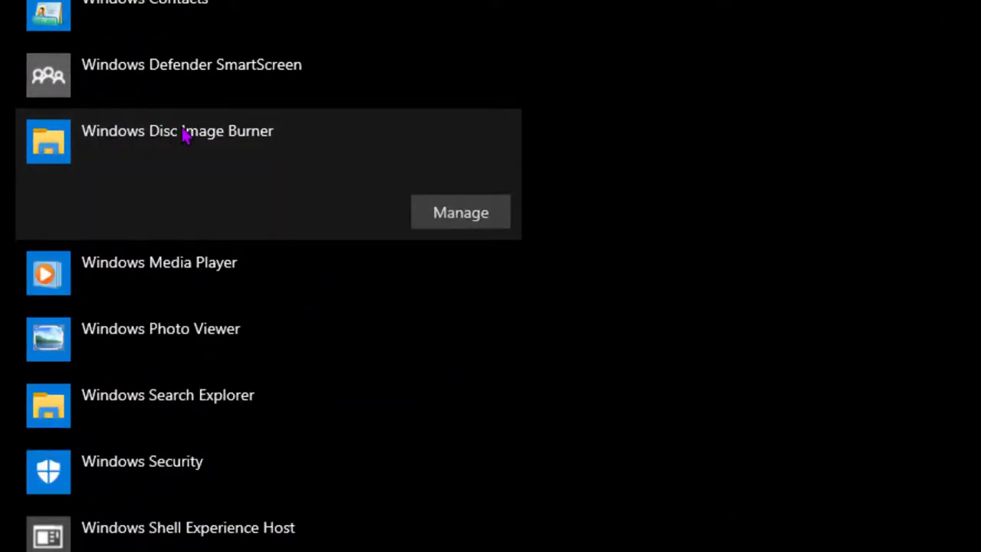
left_click(470, 218)
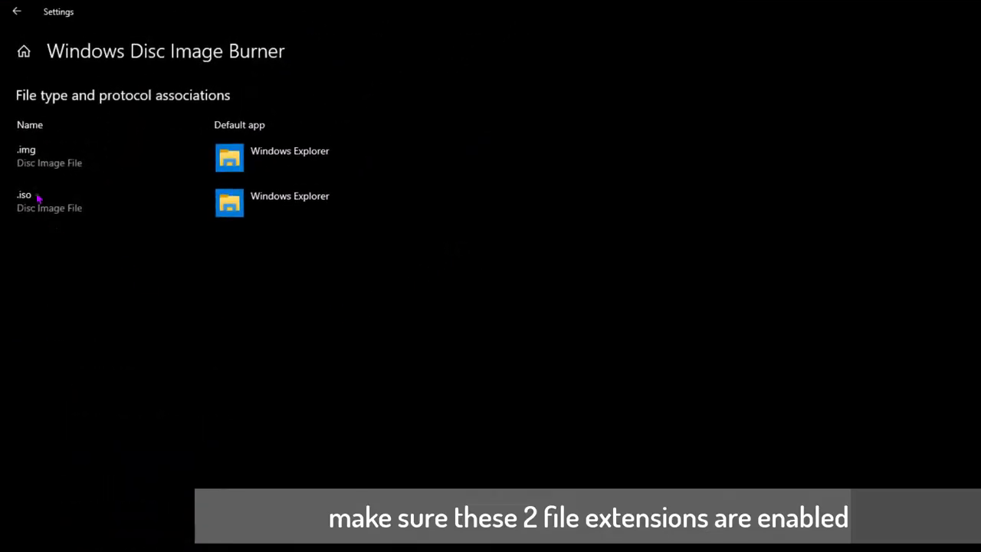
left_click(320, 217)
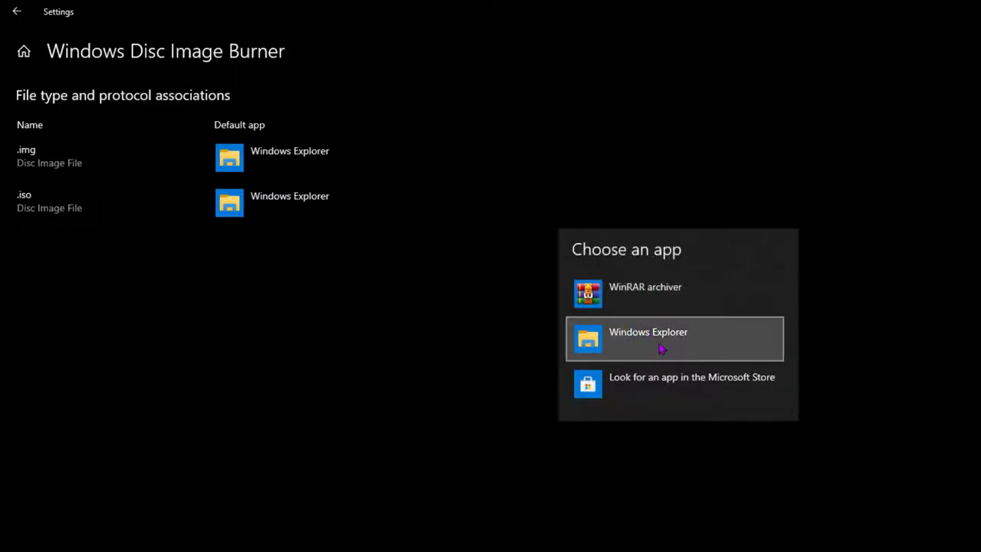
left_click(282, 310)
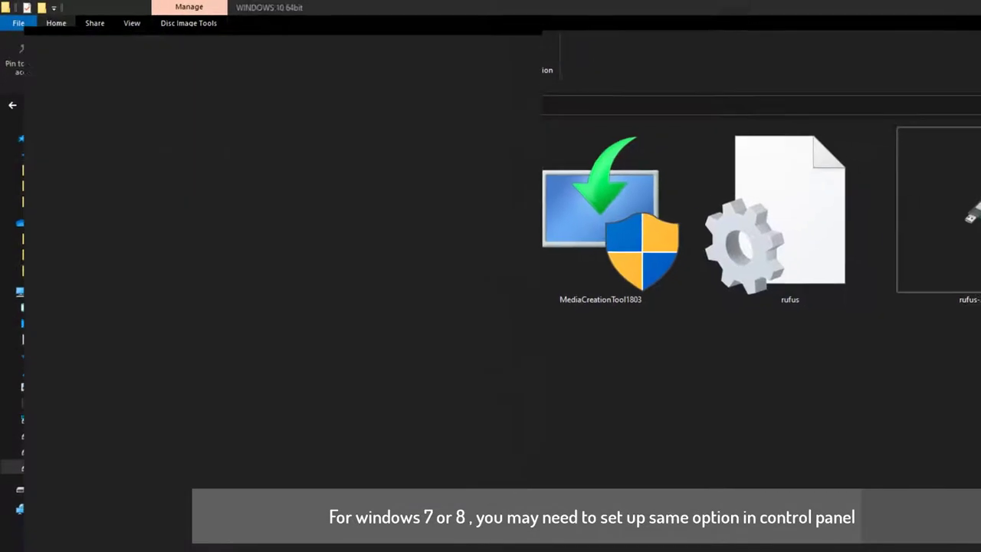
Search for Control Panel, open it maximized and go to Default Programs
key("super")
type("control")
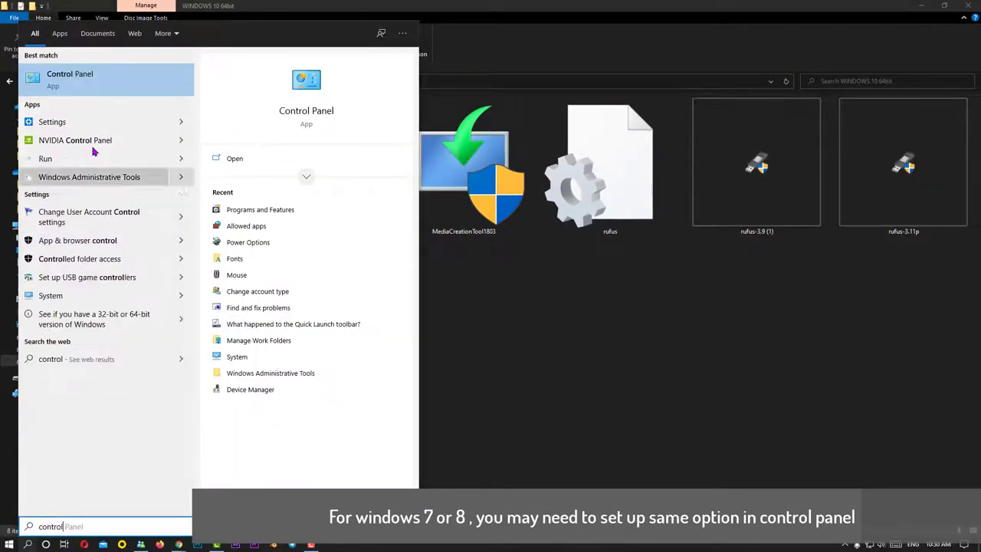
left_click(144, 91)
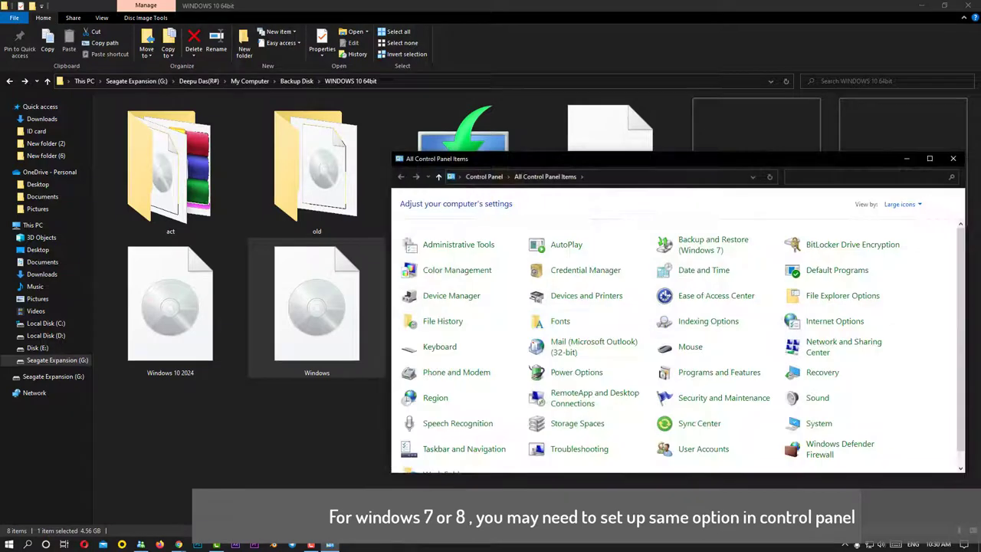
left_click(928, 169)
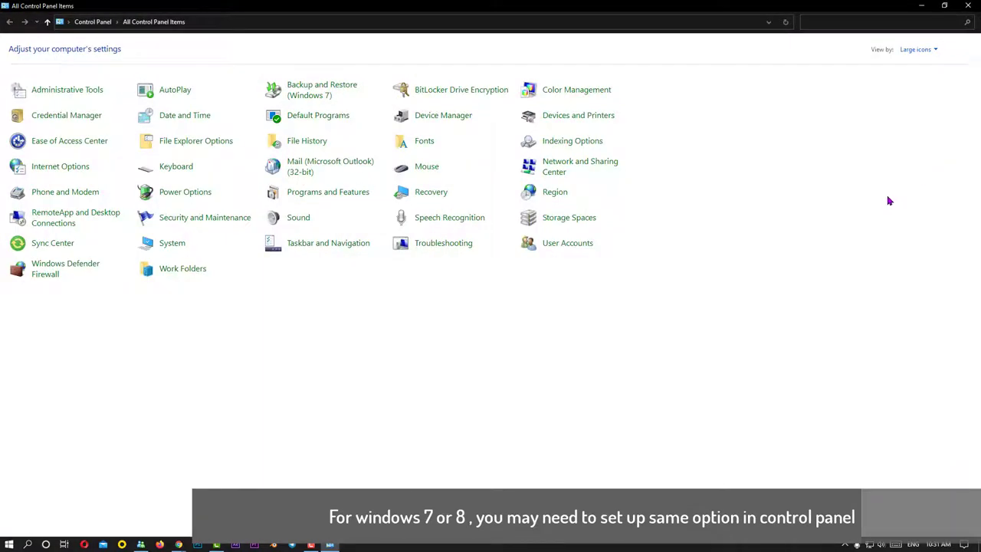
left_click(319, 124)
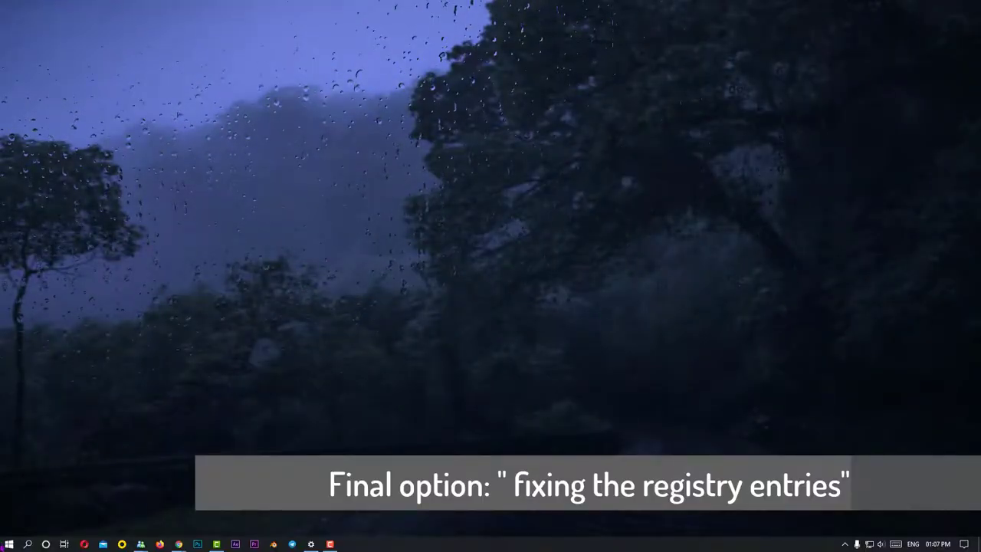
Run regedit to open the Registry Editor
key("super+x")
left_click(46, 493)
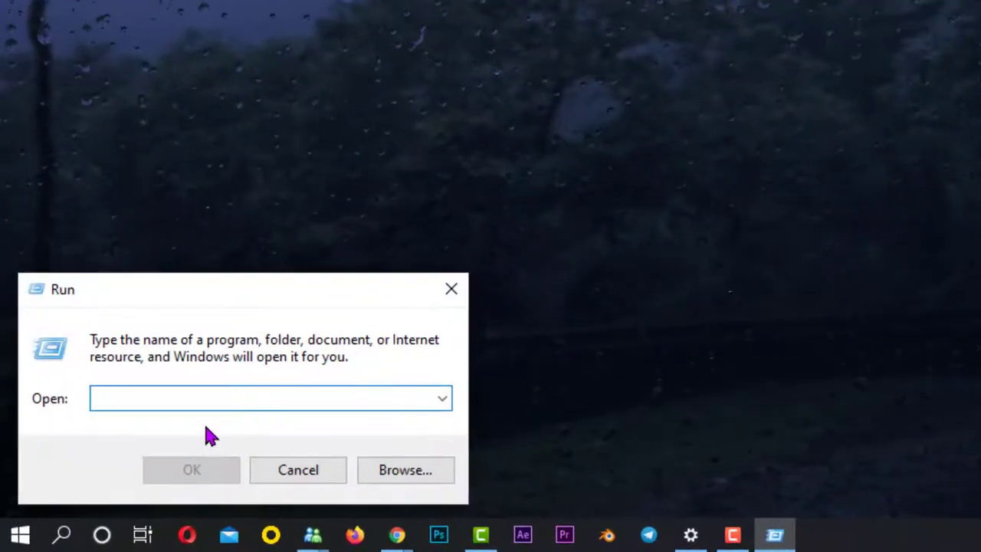
type("reged")
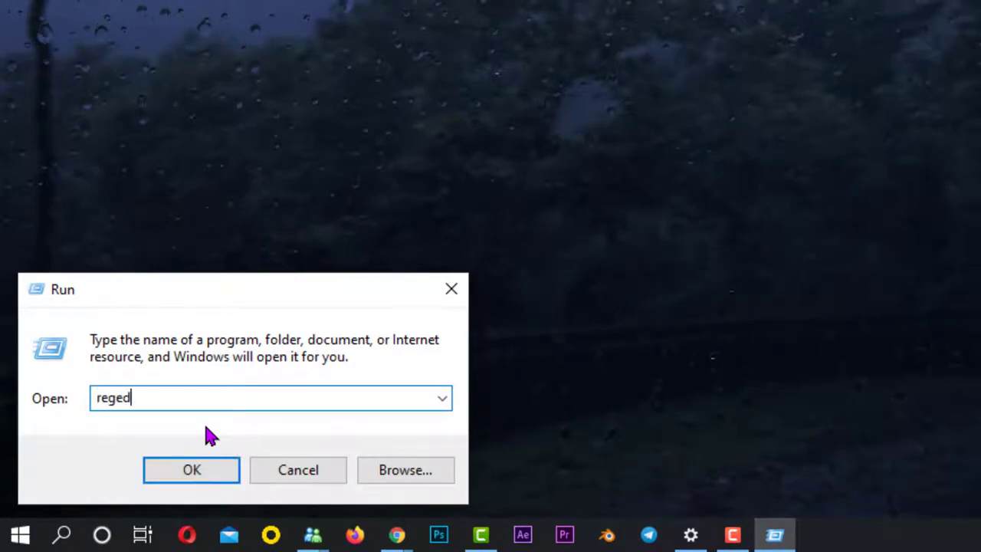
type("it")
left_click_drag(164, 401, 74, 414)
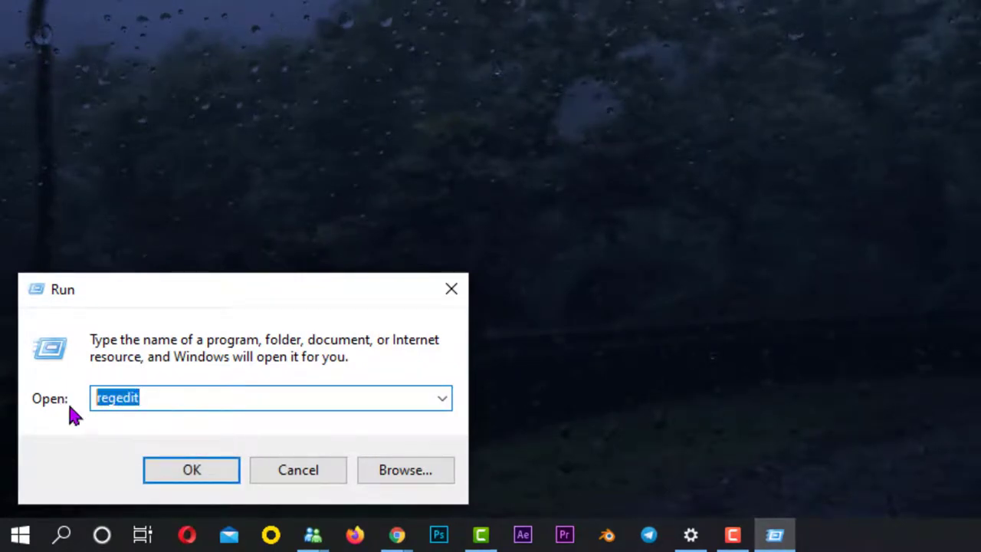
left_click(177, 472)
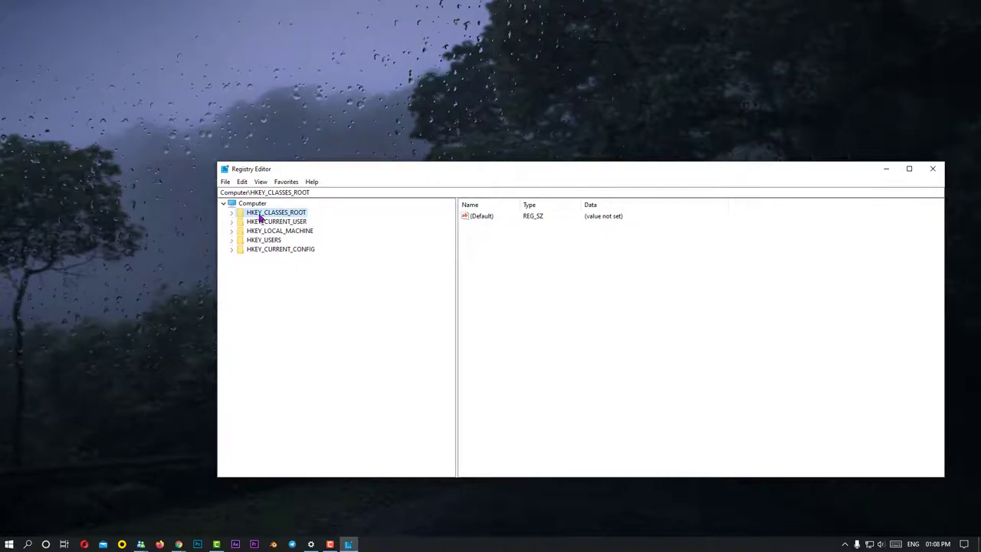
Expand HKEY_CLASSES_ROOT, find the .iso key and open its OpenWithProgids subkey
left_click(232, 213)
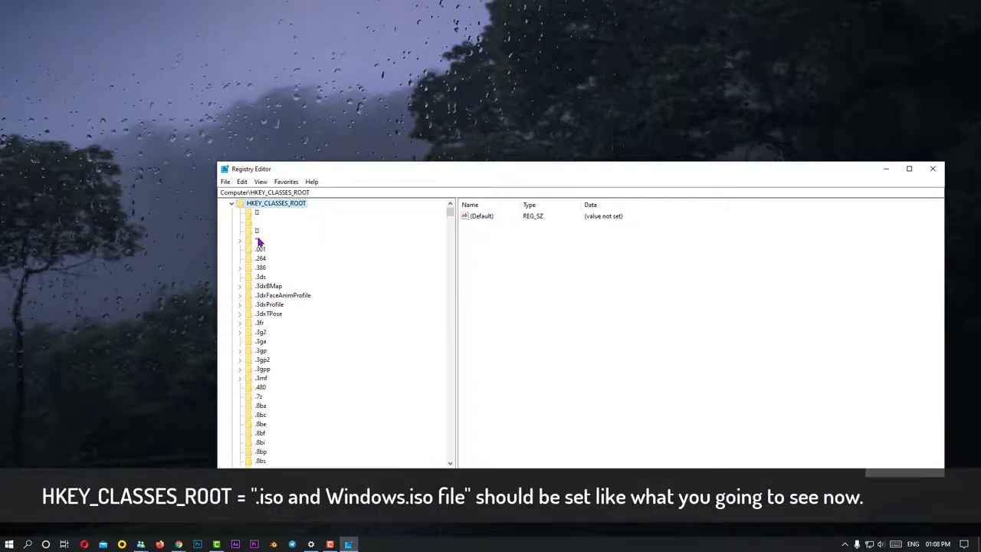
left_click_drag(450, 213, 456, 252)
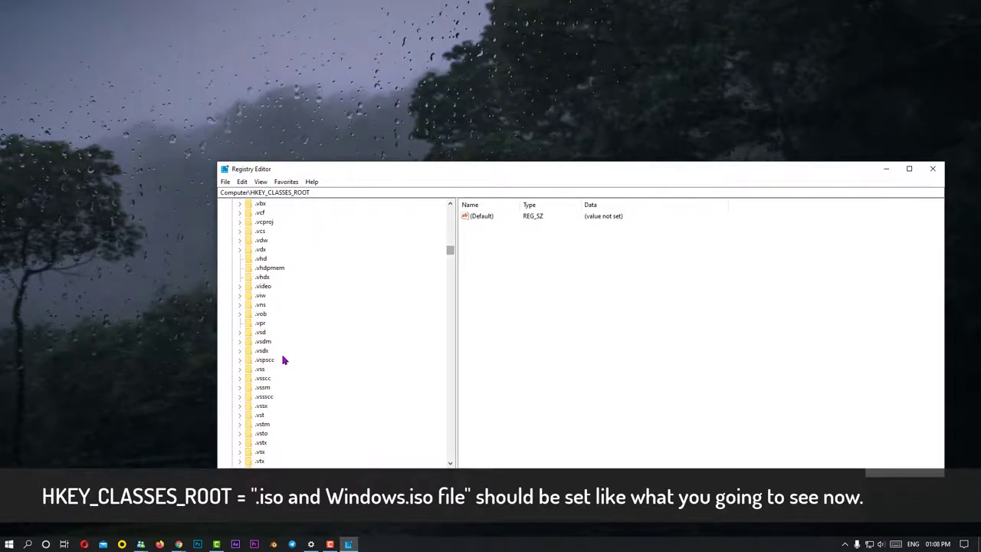
scroll(282, 360, "up", 15)
left_click(260, 341)
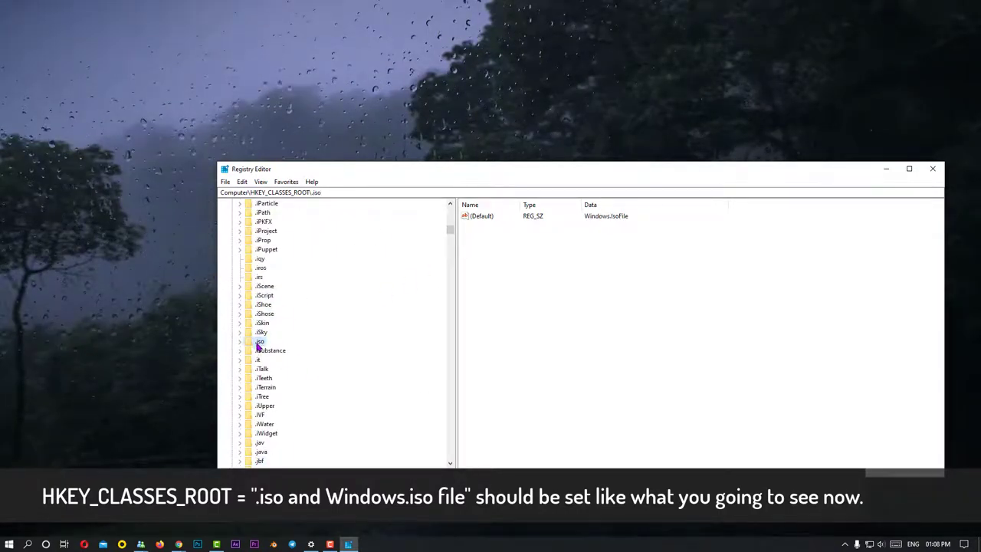
left_click(240, 341)
left_click(275, 352)
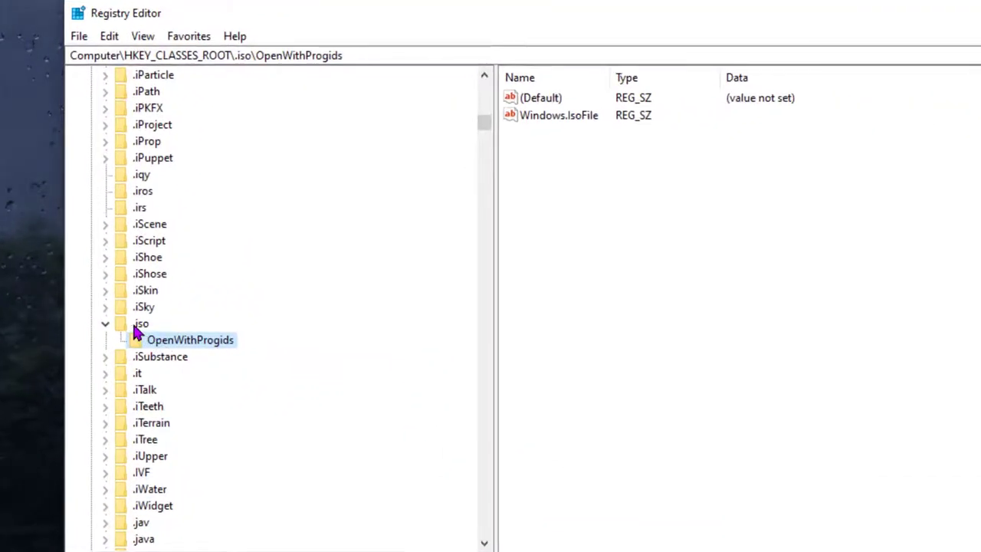
Check the string values of the .iso key against those of its OpenWithProgids subkey
left_click(138, 325)
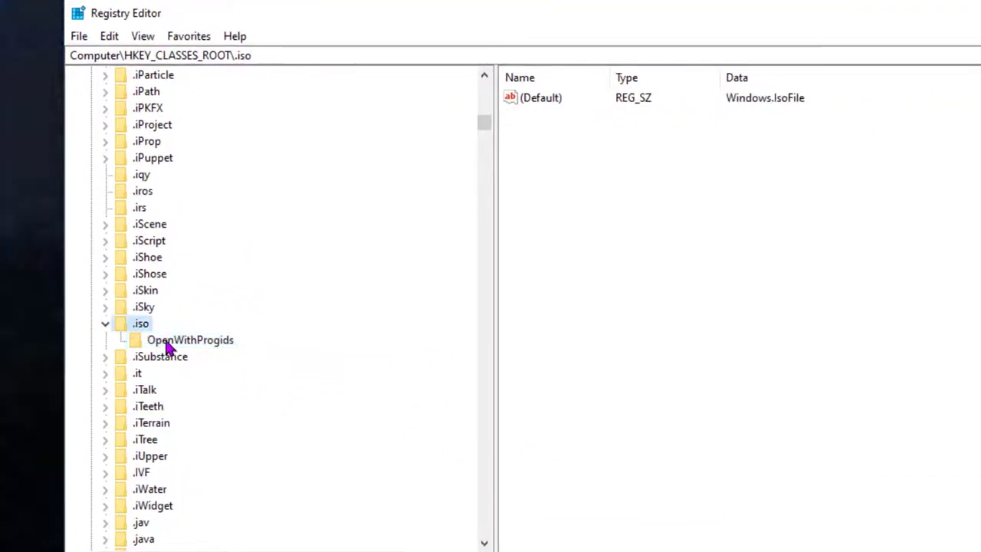
left_click(167, 342)
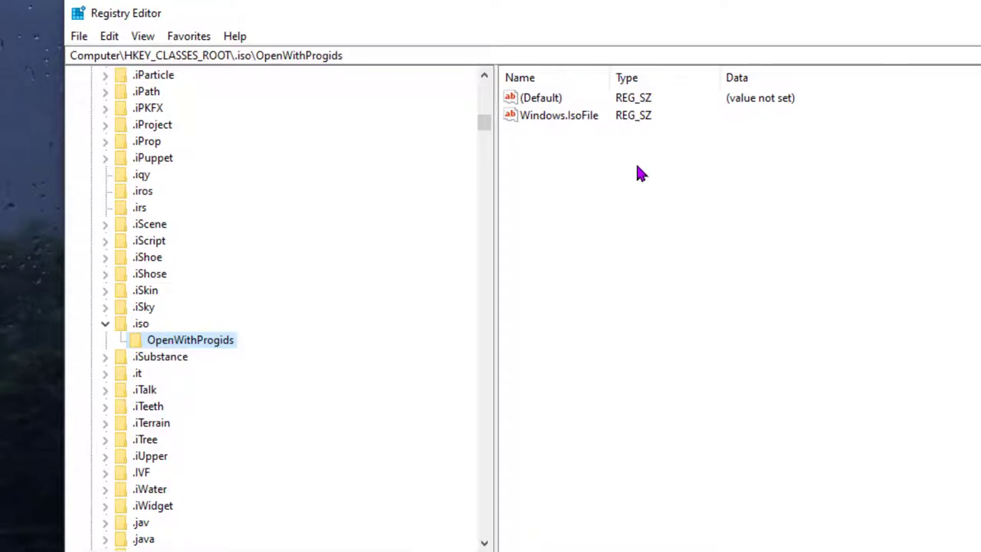
left_click(145, 325)
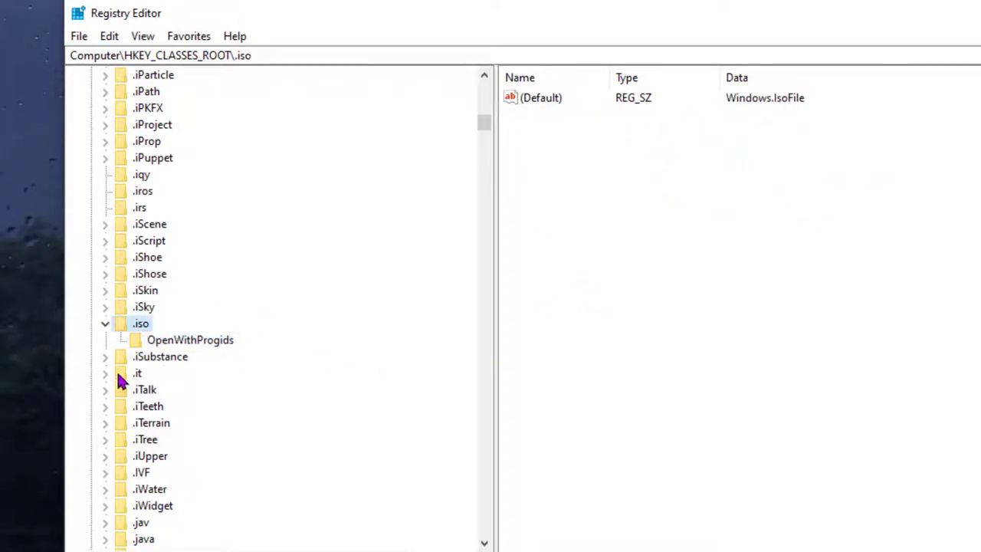
left_click(164, 342)
left_click(142, 326)
left_click(158, 341)
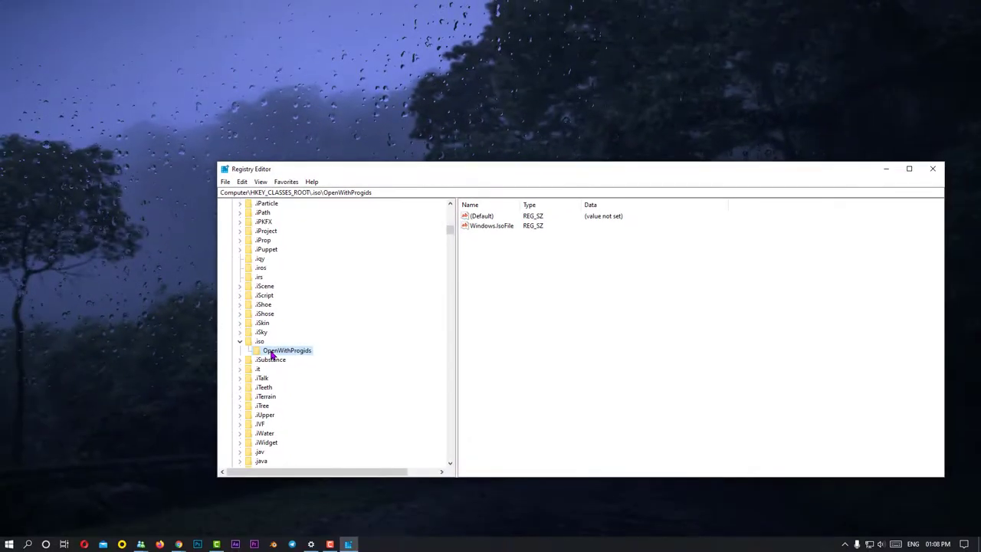
left_click(259, 342)
Find the Windows.IsoFile key in HKEY_CLASSES_ROOT and expand it
left_click_drag(450, 228, 440, 352)
type("windows.isofile")
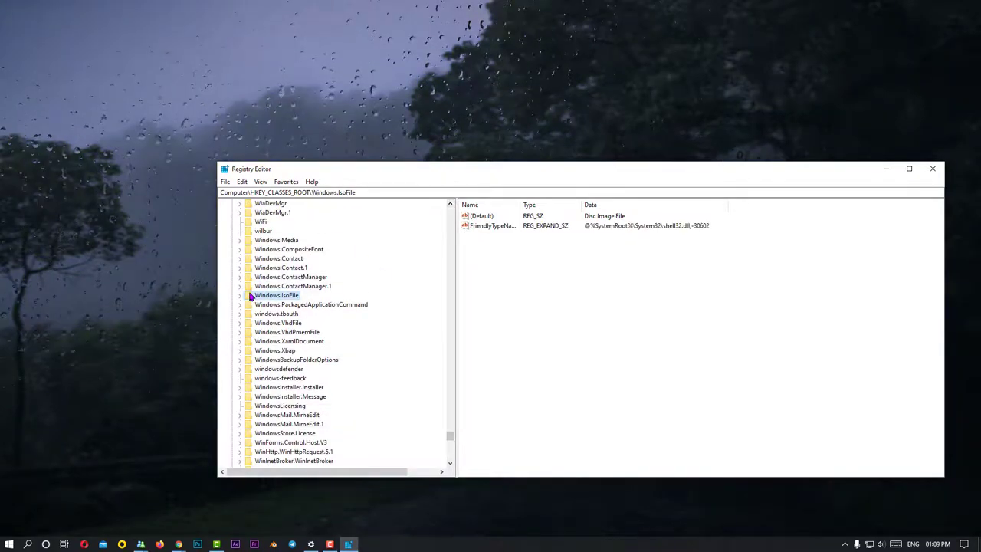
left_click(240, 297)
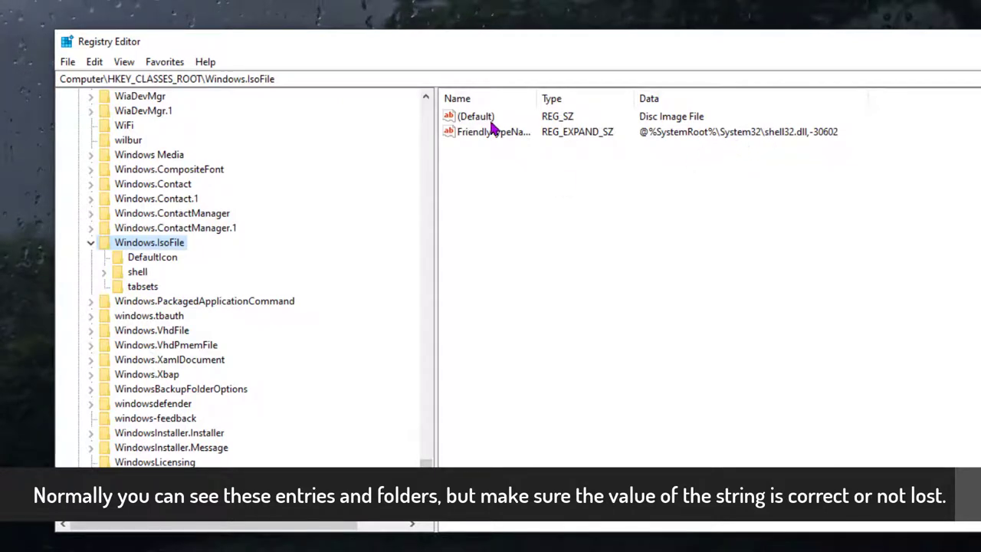
Check the values of the Windows.IsoFile key and its DefaultIcon, shell and tabsets subkeys
left_click(170, 261)
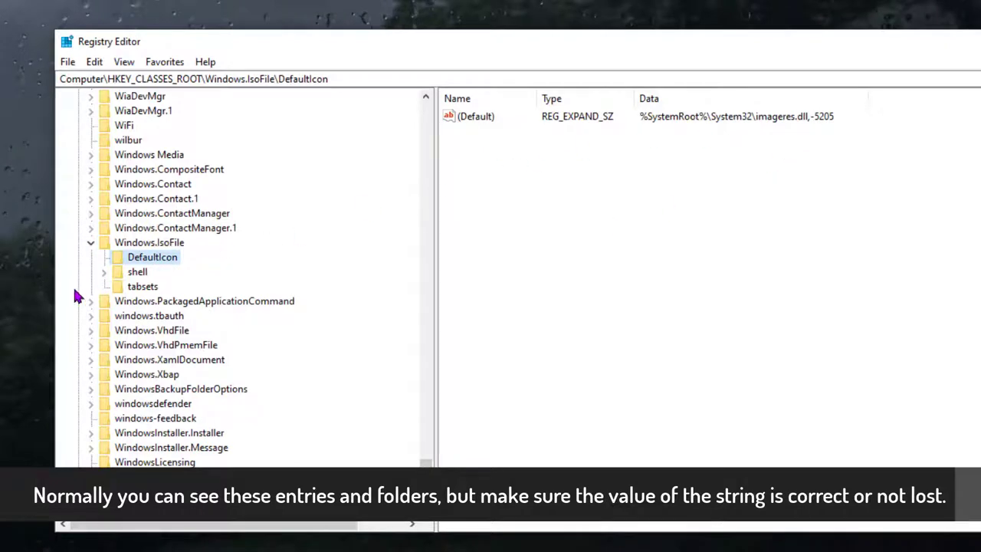
left_click(152, 245)
left_click(151, 261)
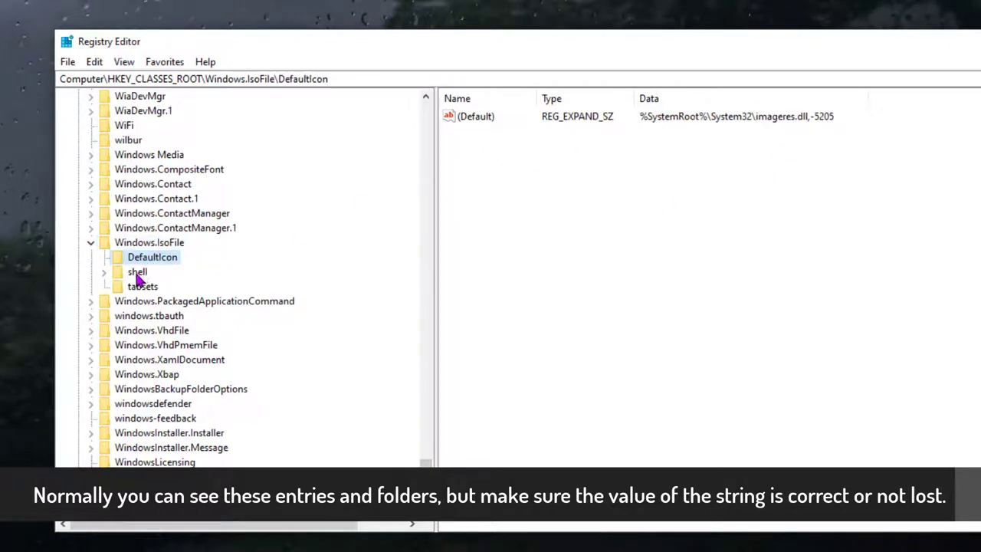
left_click(133, 276)
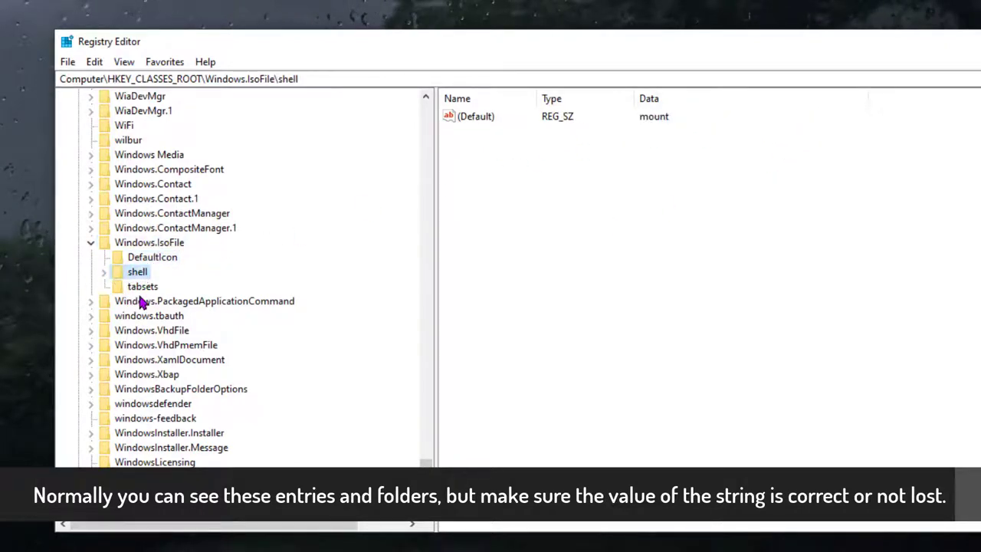
left_click(138, 288)
left_click(116, 276)
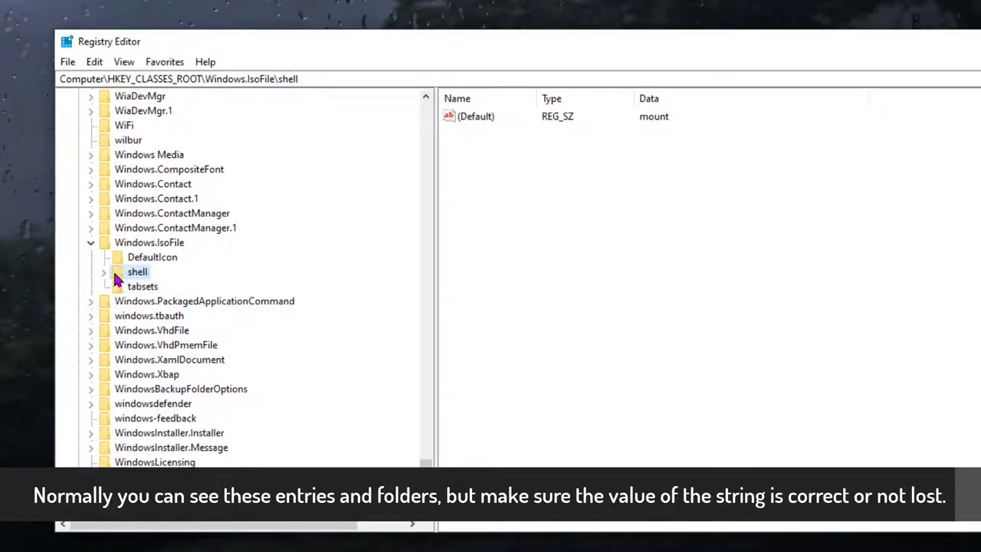
Expand the shell key and check the values of its burn and mount subkeys
left_click(104, 272)
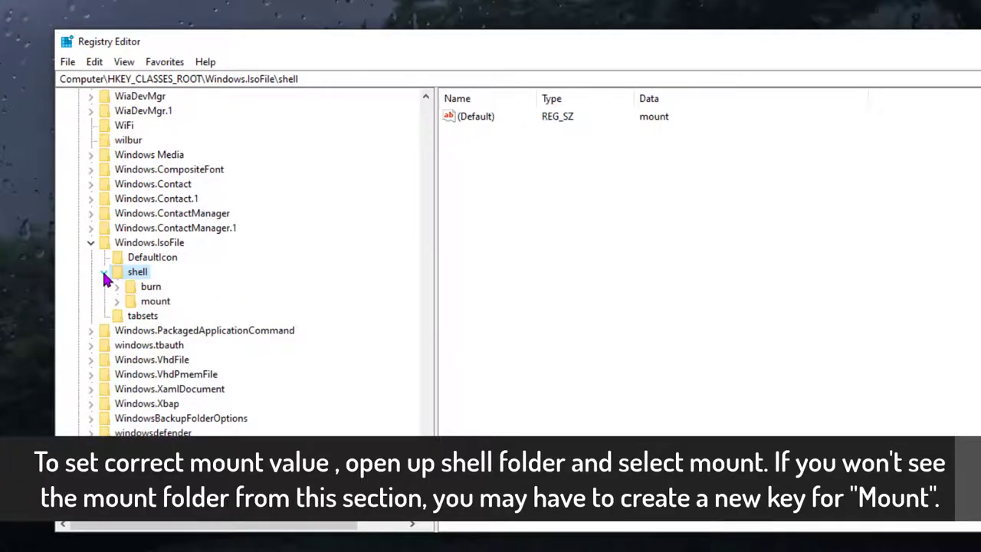
left_click(149, 288)
left_click(152, 302)
left_click(150, 291)
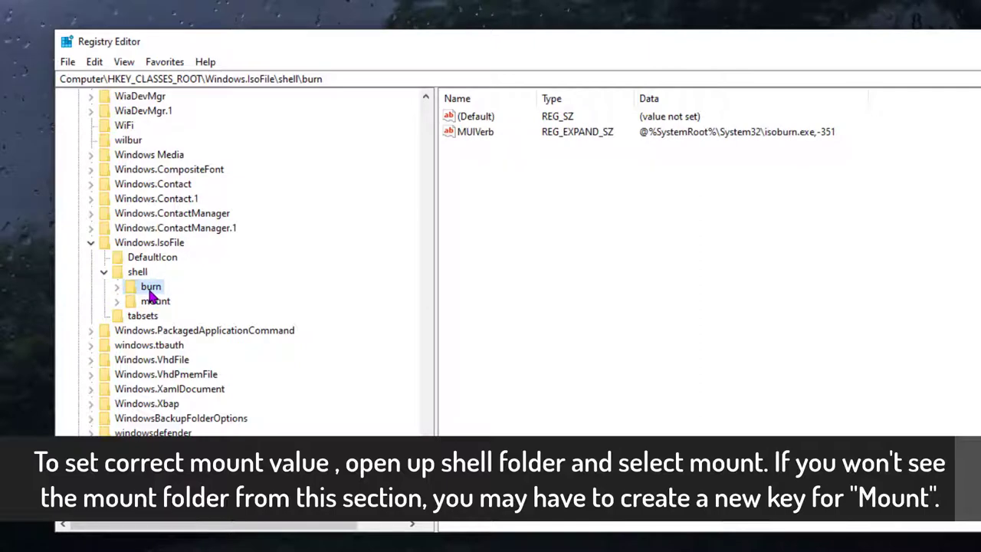
left_click(150, 306)
left_click(119, 304)
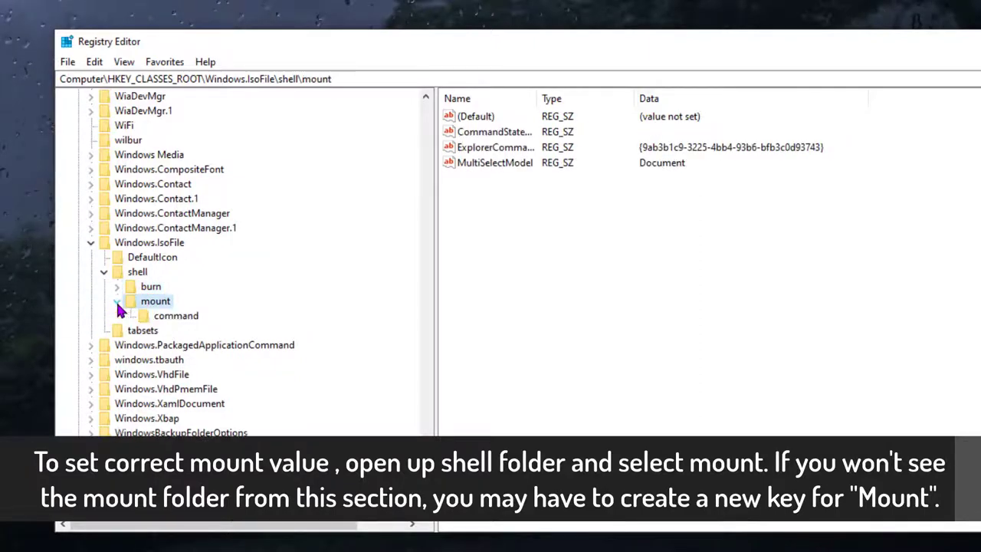
double_click(142, 307)
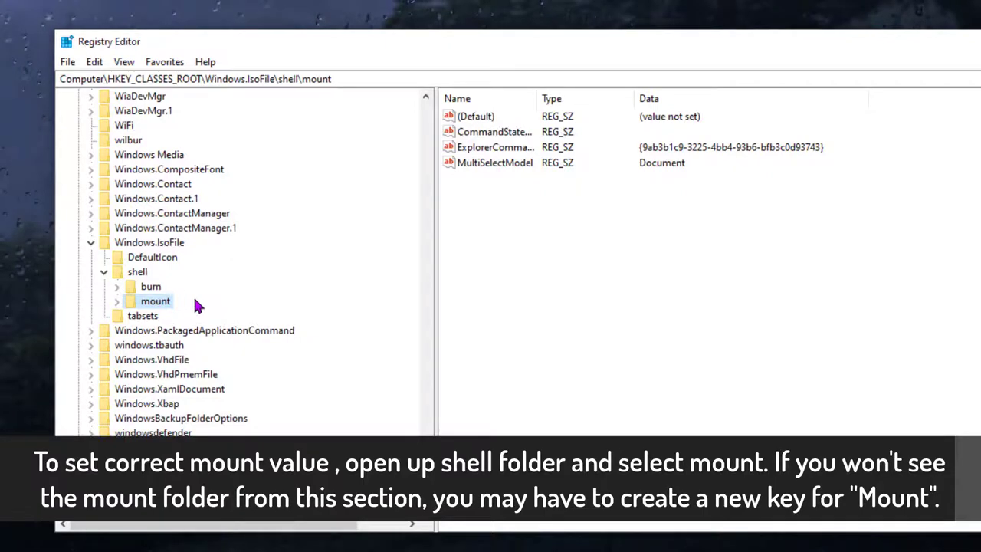
Create a new key under the shell key of Windows.IsoFile
left_click(138, 274)
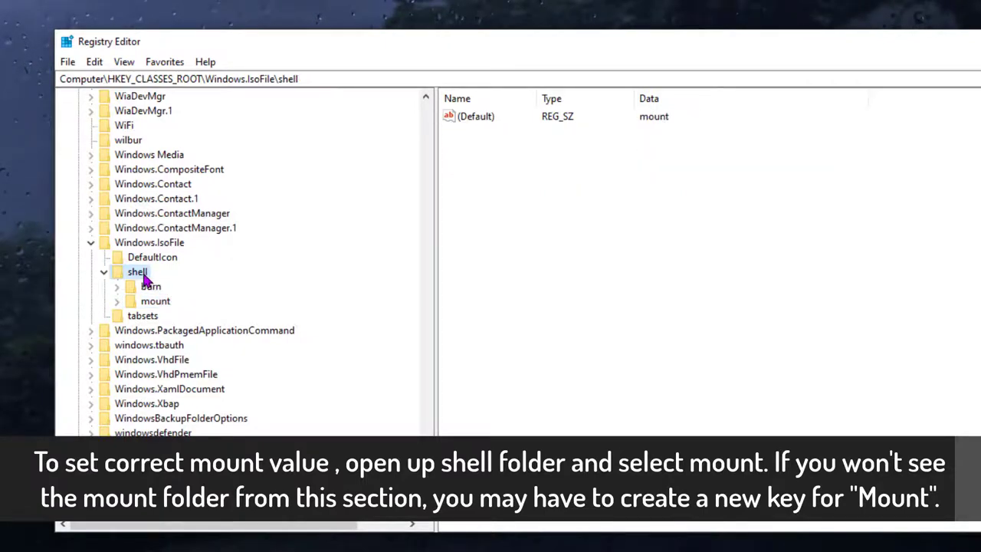
right_click(146, 281)
mouse_move(184, 304)
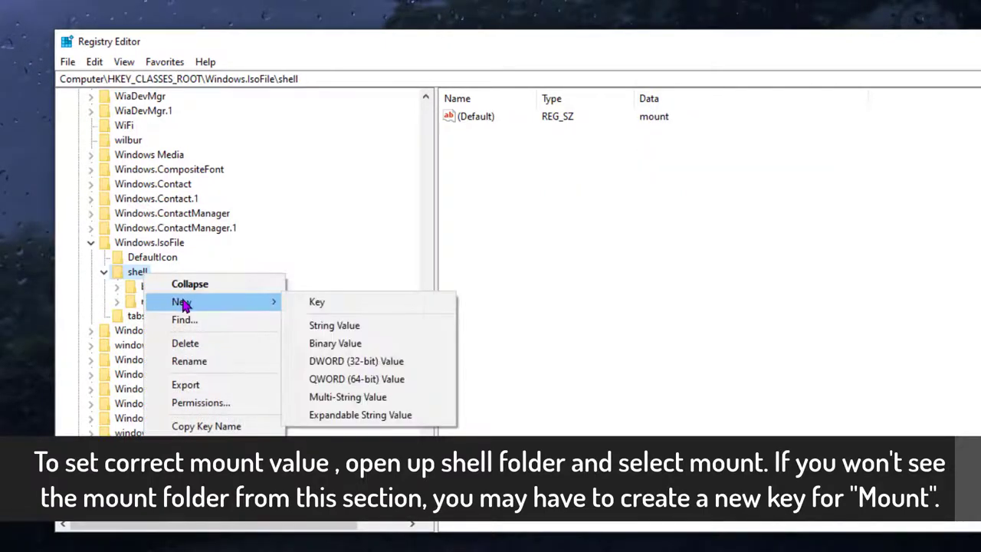
left_click(322, 303)
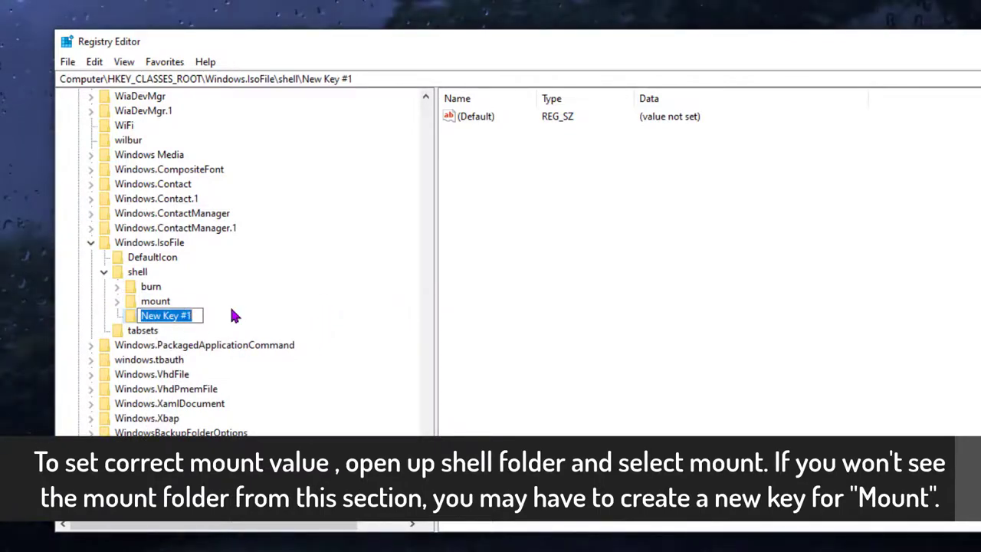
Delete the newly added key under shell and confirm its removal
left_click(137, 316)
right_click(136, 316)
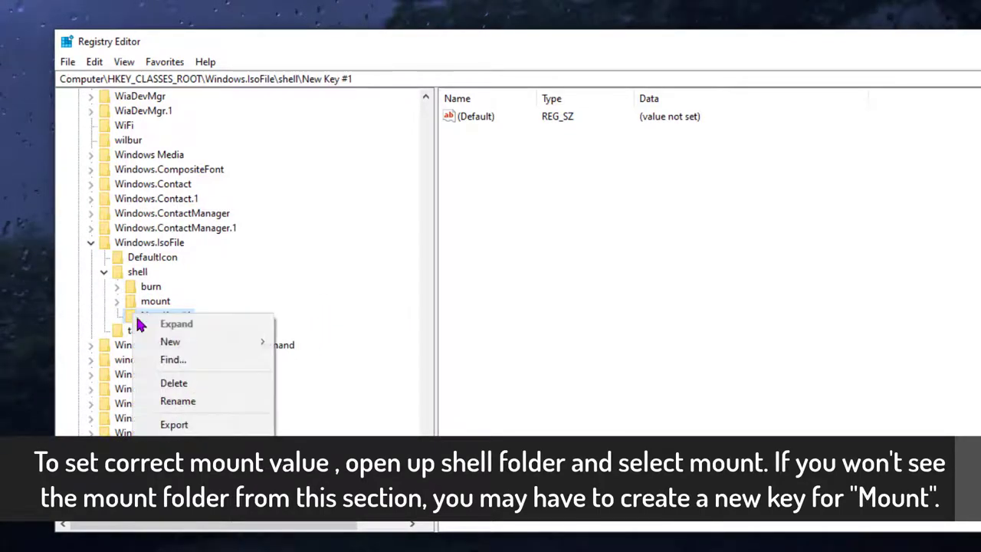
left_click(237, 389)
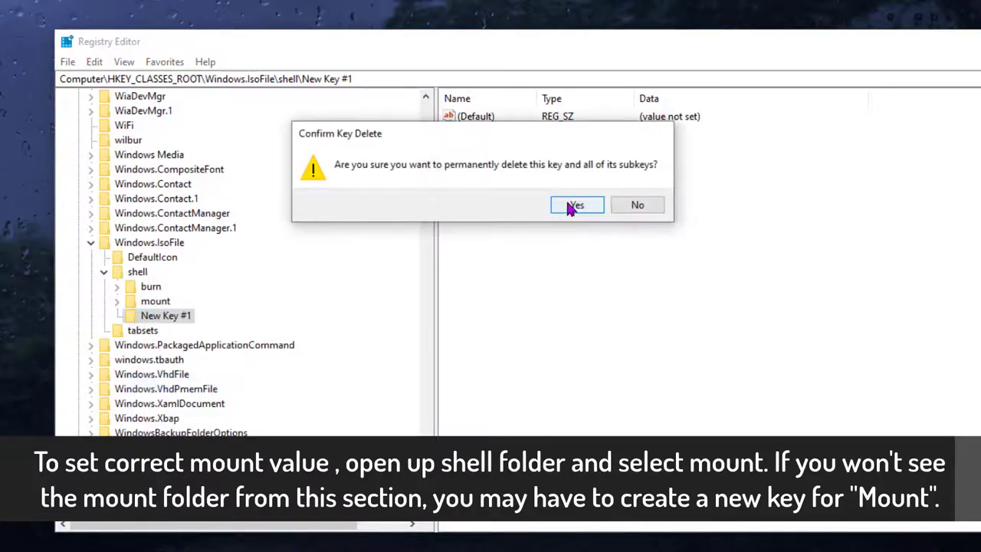
left_click(576, 204)
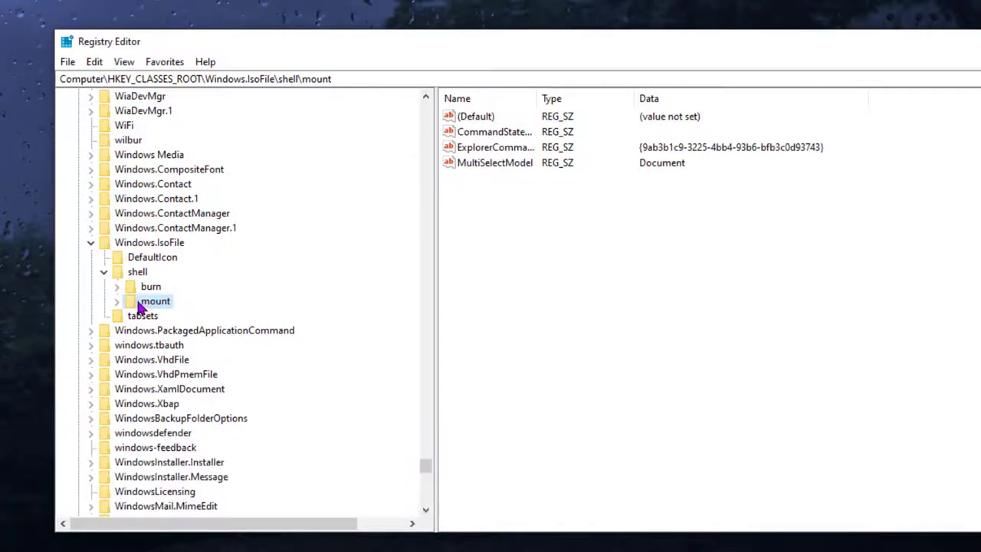
Open the command subkey of mount and check its Default and DelegateExecute values
key("Right")
key("Right")
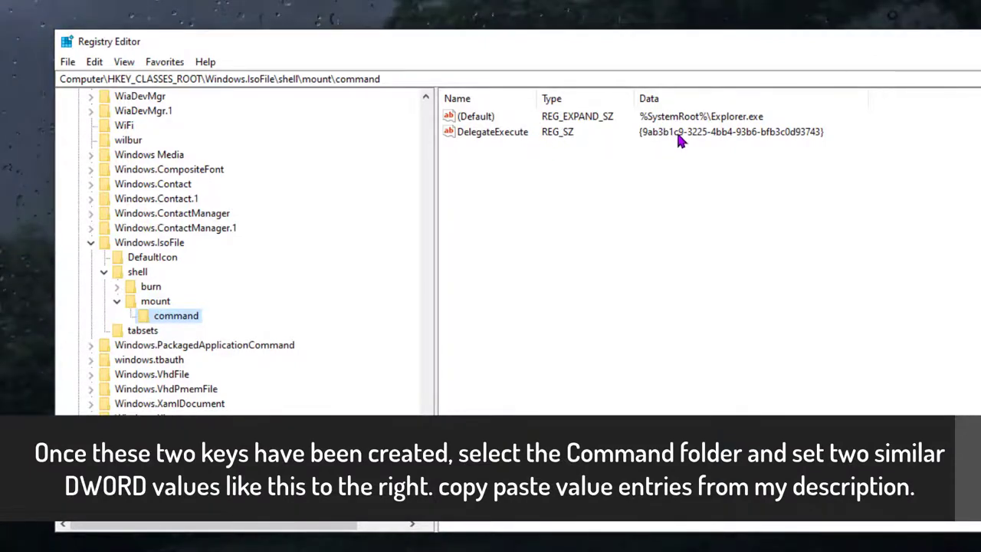
left_click(661, 144)
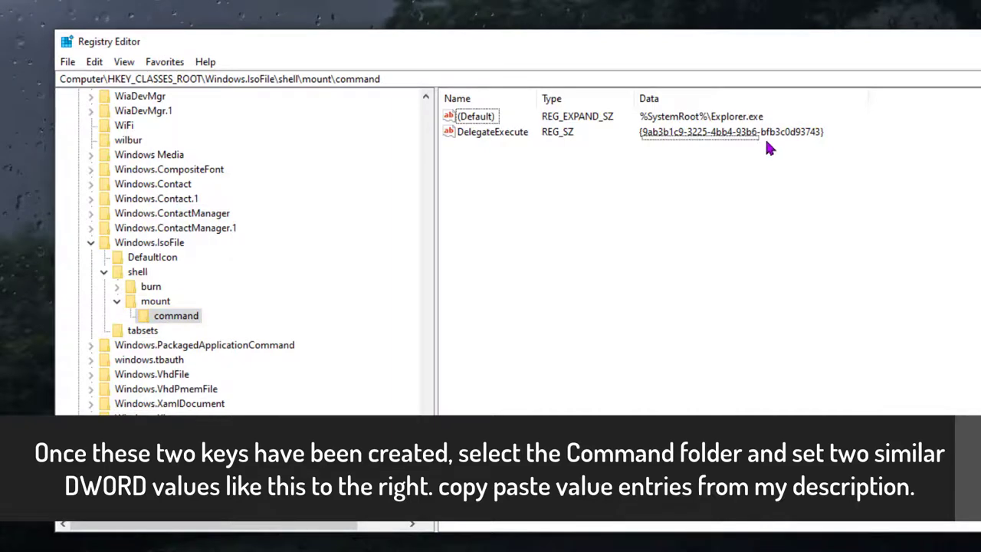
Open the DelegateExecute string for editing, inspect its full value data and close it without changes
double_click(492, 134)
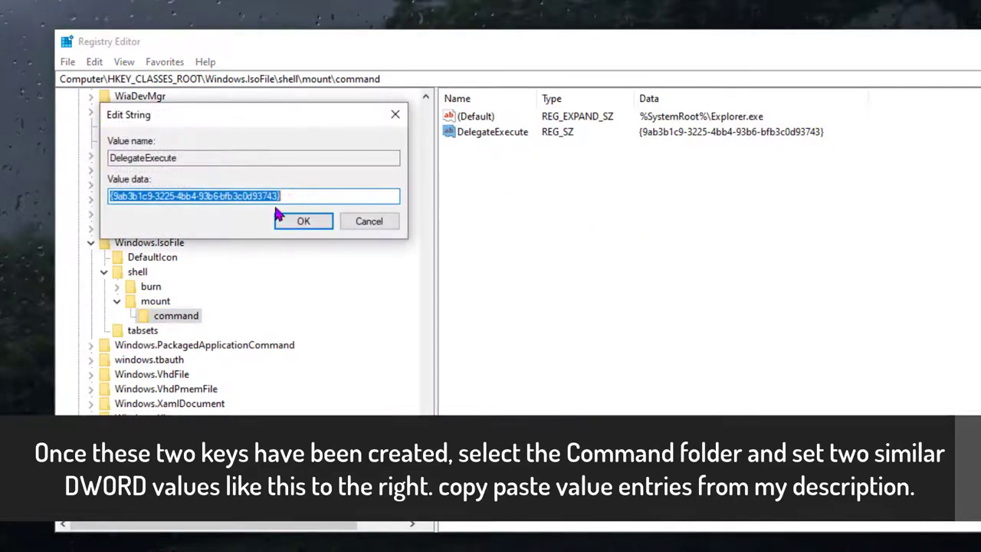
left_click(320, 196)
left_click_drag(320, 195, 77, 198)
left_click_drag(232, 124, 666, 205)
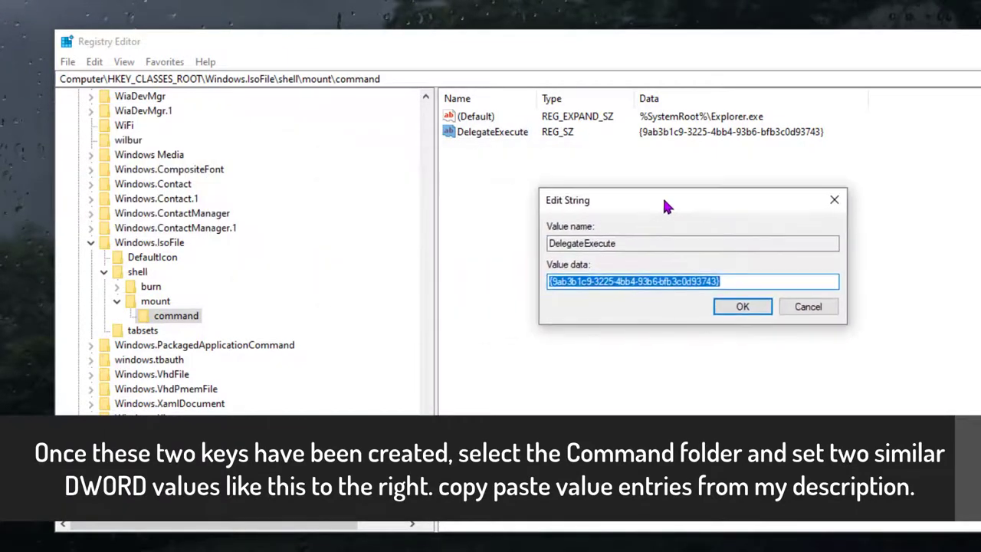
left_click(807, 308)
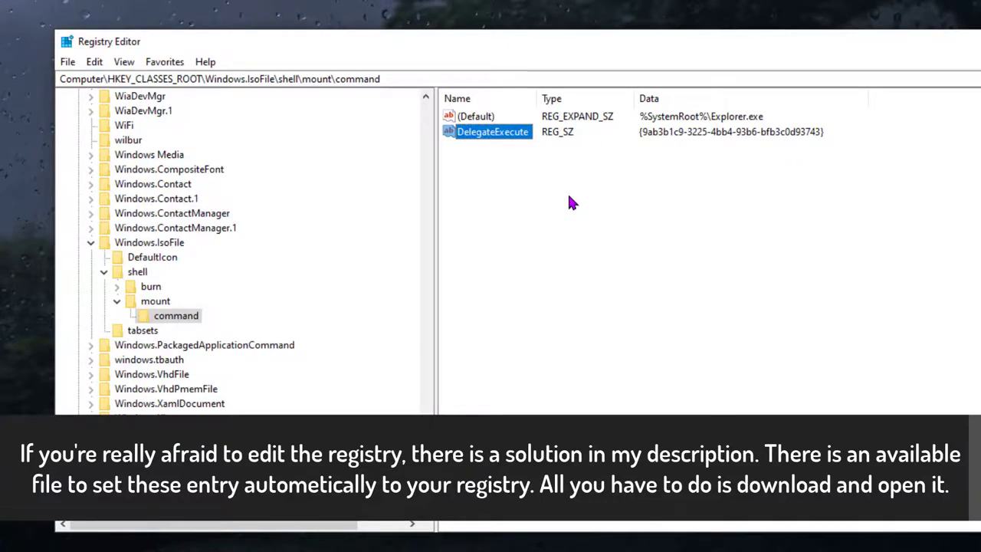
Expand the burn key and review the values of mount and its command subkey again
left_click(116, 285)
left_click(176, 331)
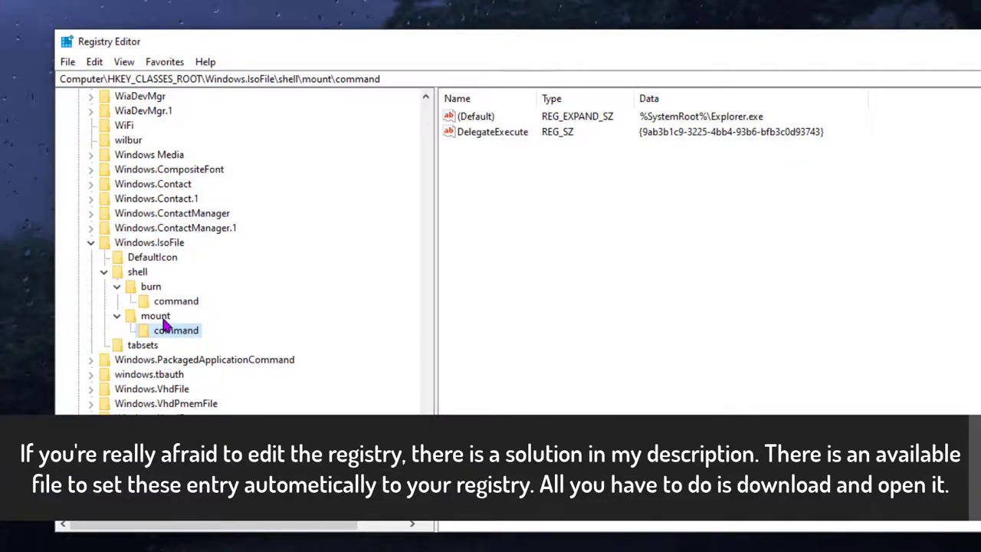
left_click(164, 316)
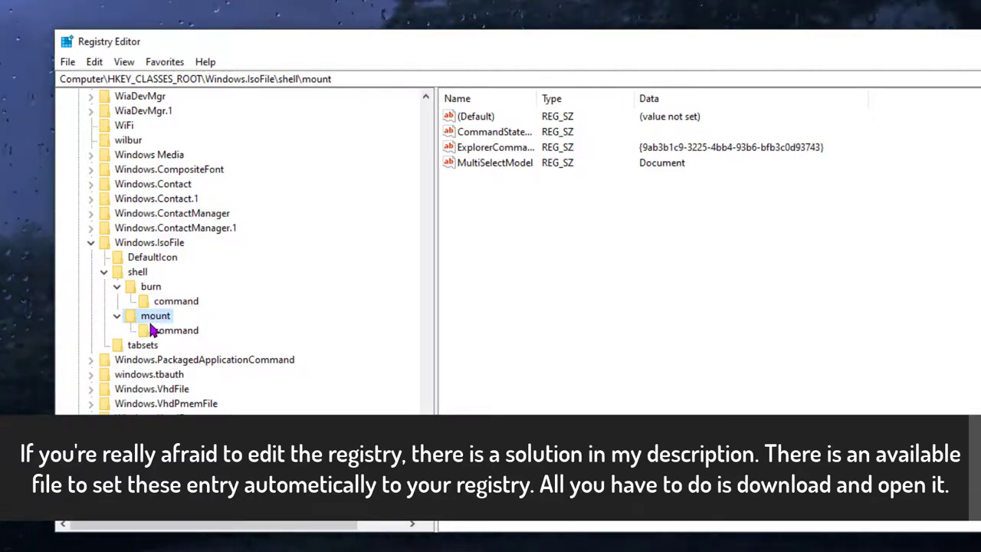